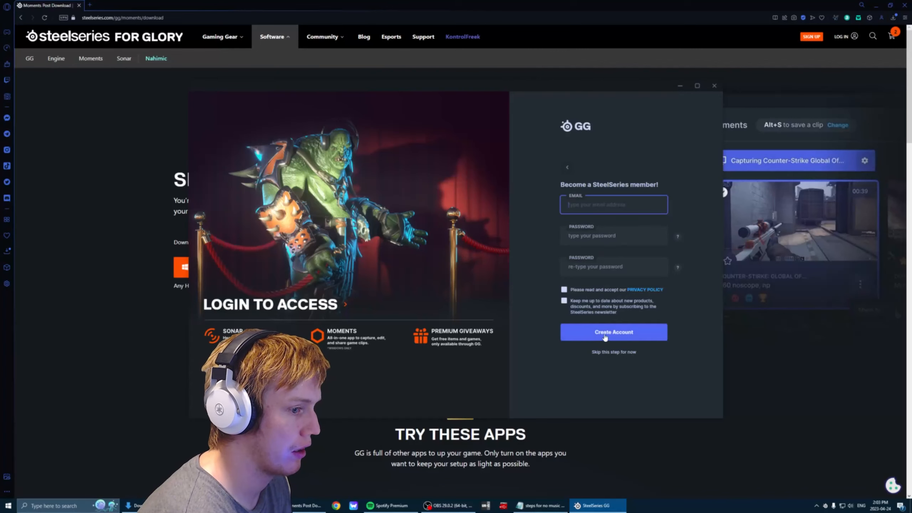
Skip account registration and continue into GG without signing up.
click(612, 352)
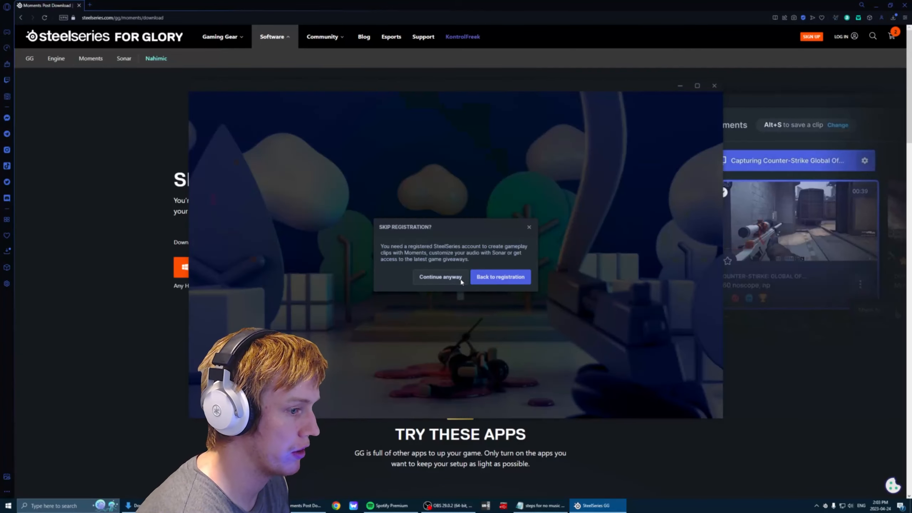
click(435, 279)
click(563, 148)
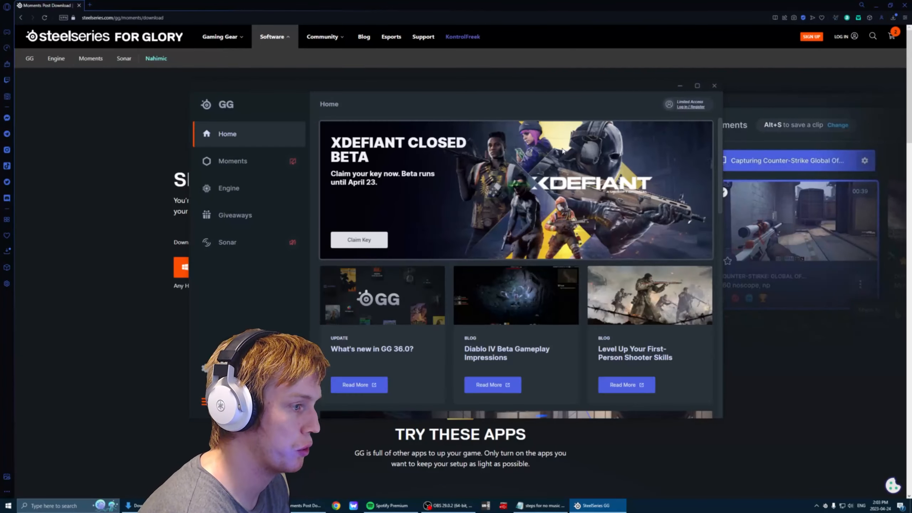
Look through the Moments, Engine, Giveaways, Home and Sonar sections, ending on Sonar.
click(227, 164)
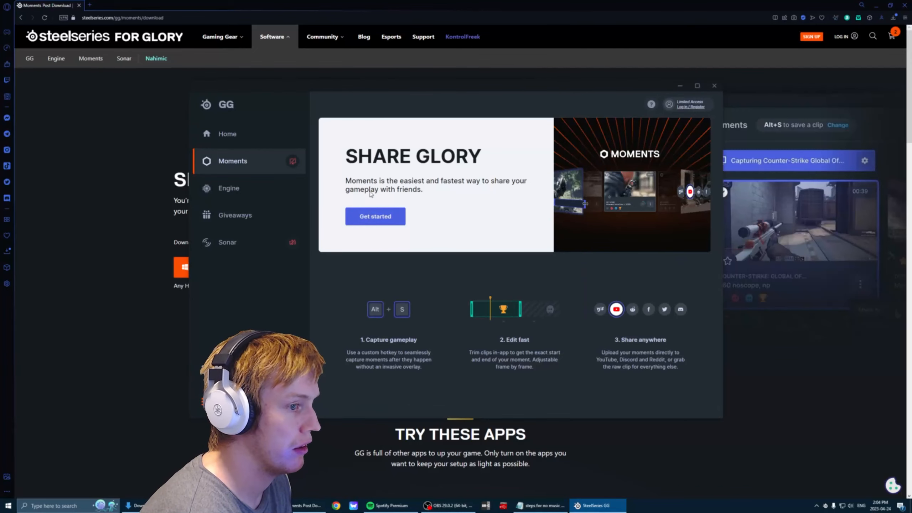
click(251, 188)
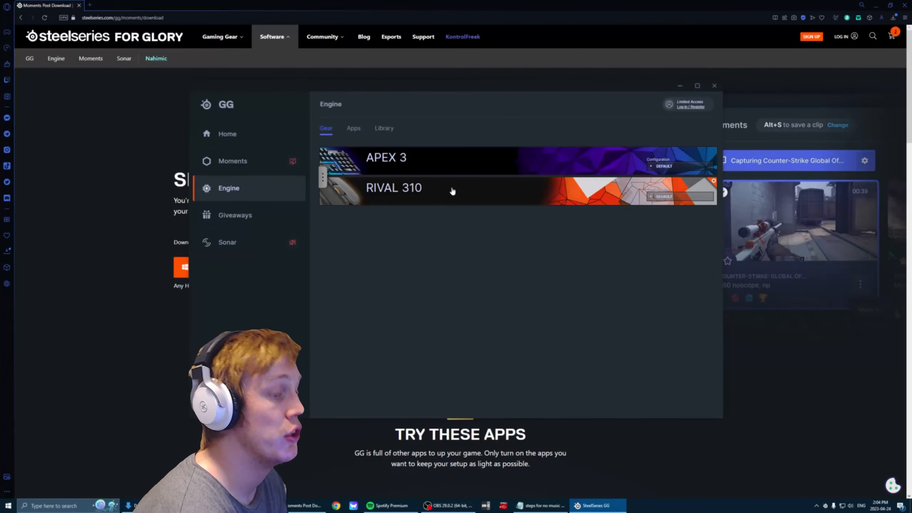
click(258, 217)
click(249, 144)
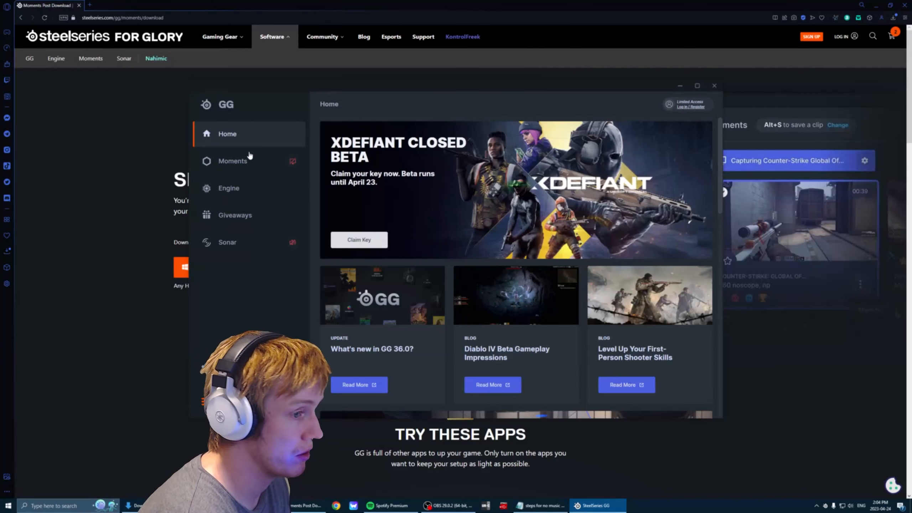
click(249, 244)
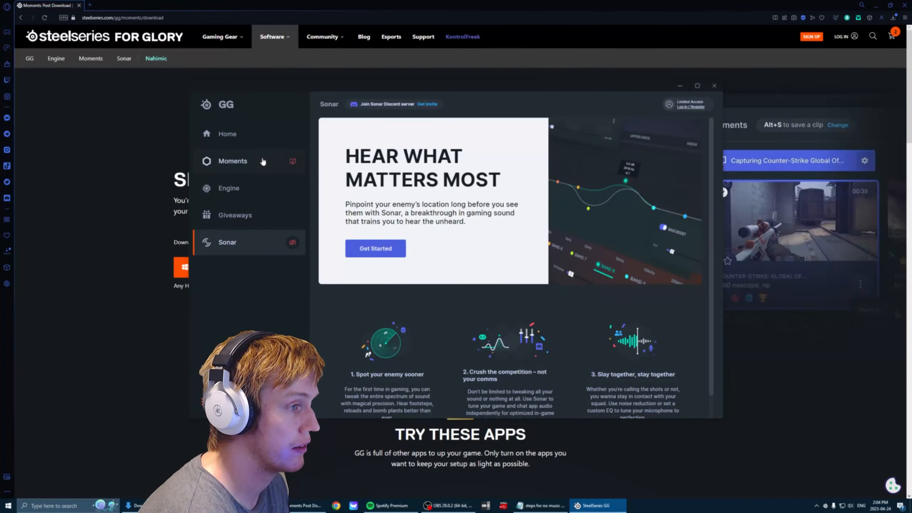
click(235, 161)
click(256, 242)
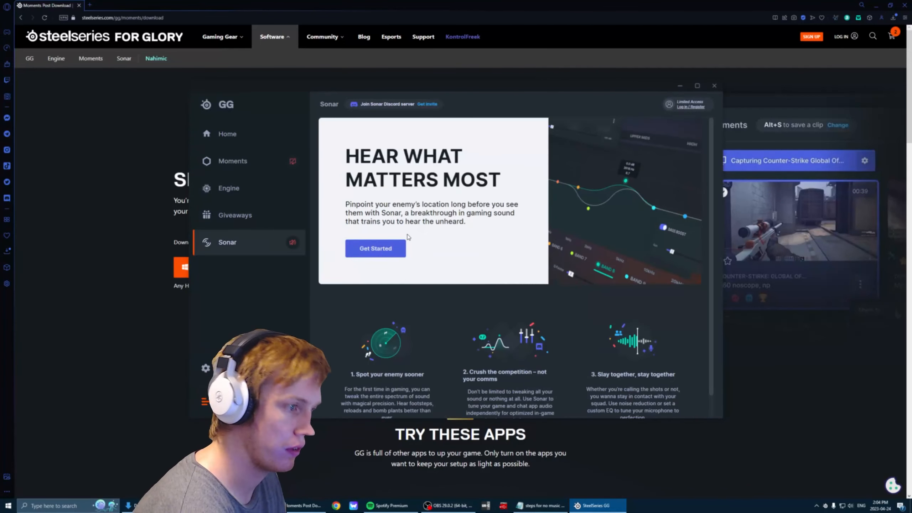
Get started with Sonar and log in to the existing SteelSeries account to reach the audio device setup.
click(392, 252)
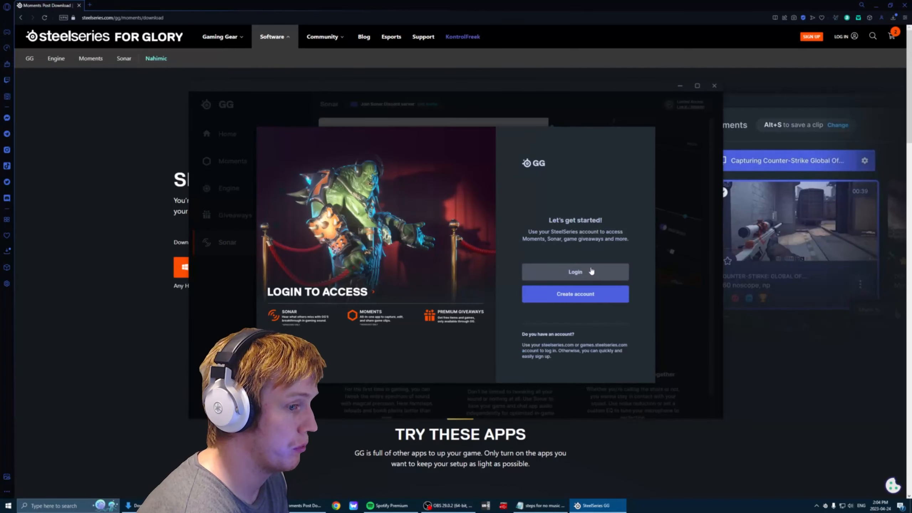
click(576, 272)
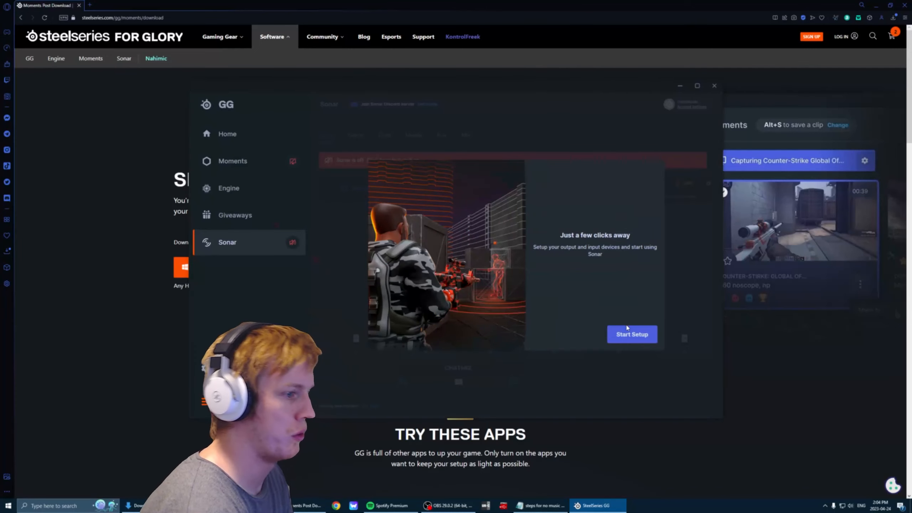
click(630, 334)
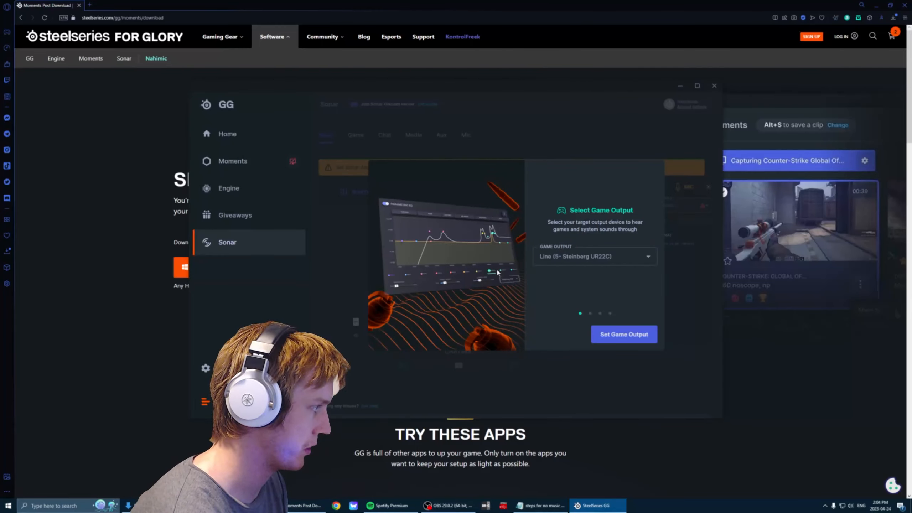
Close the browser and complete Sonar's setup with Line (5- Steinberg UR22C) for game, chat, media, aux and microphone.
click(905, 5)
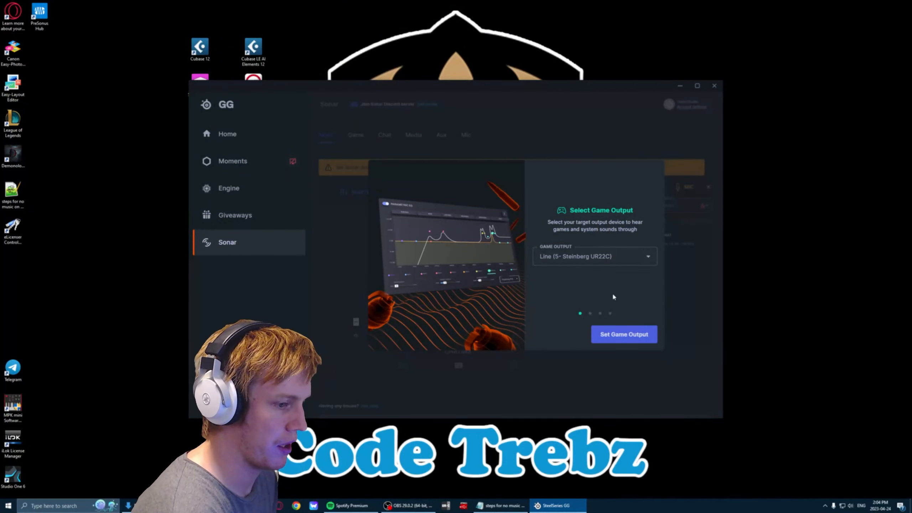
click(624, 334)
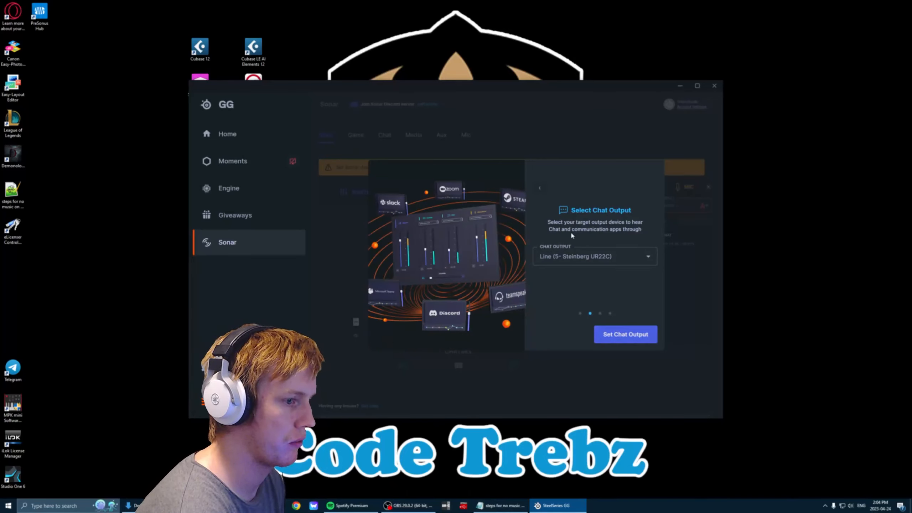
click(626, 334)
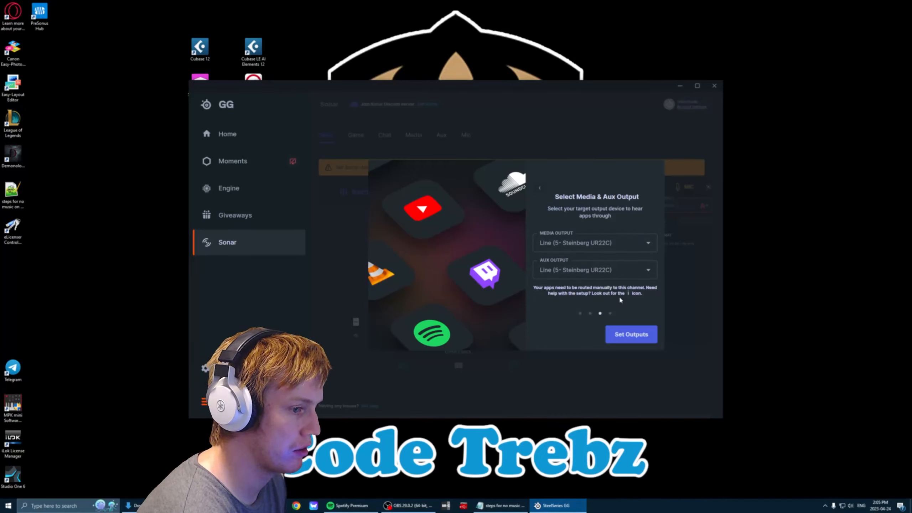
click(631, 334)
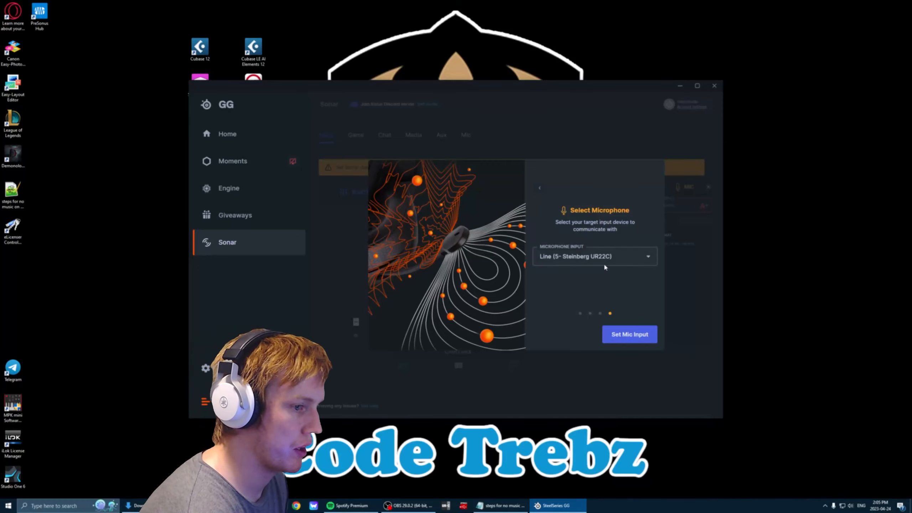
click(630, 332)
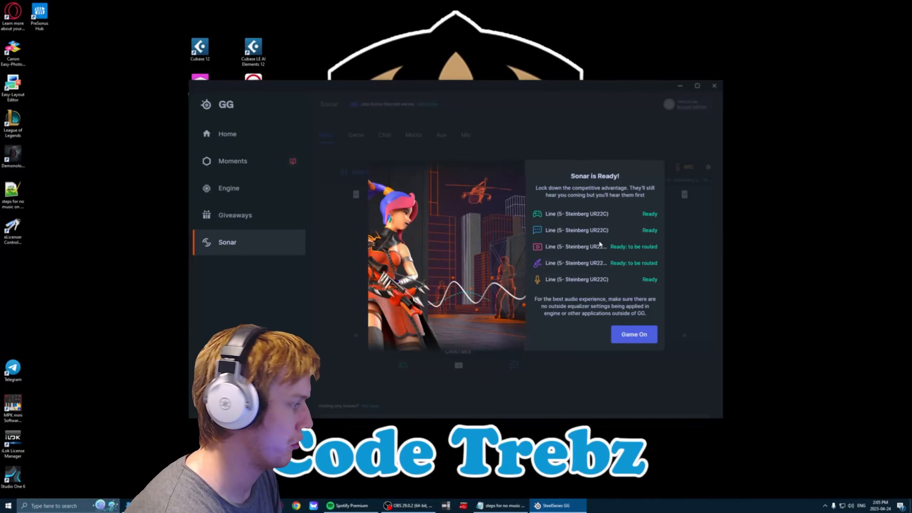
click(648, 336)
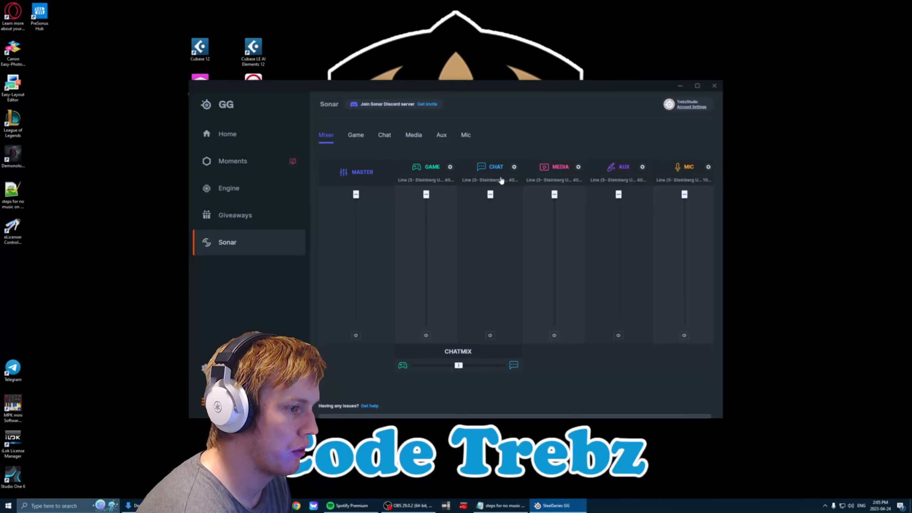
Set the mixer playback devices to ED270R for Game, AI Noise-Canceling Speaker for Chat and G27QC for Media.
click(436, 182)
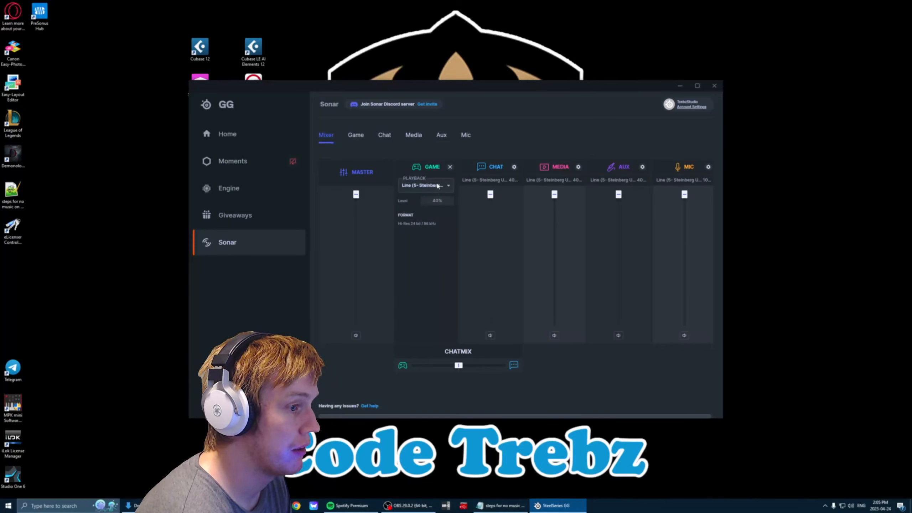
click(436, 185)
click(425, 234)
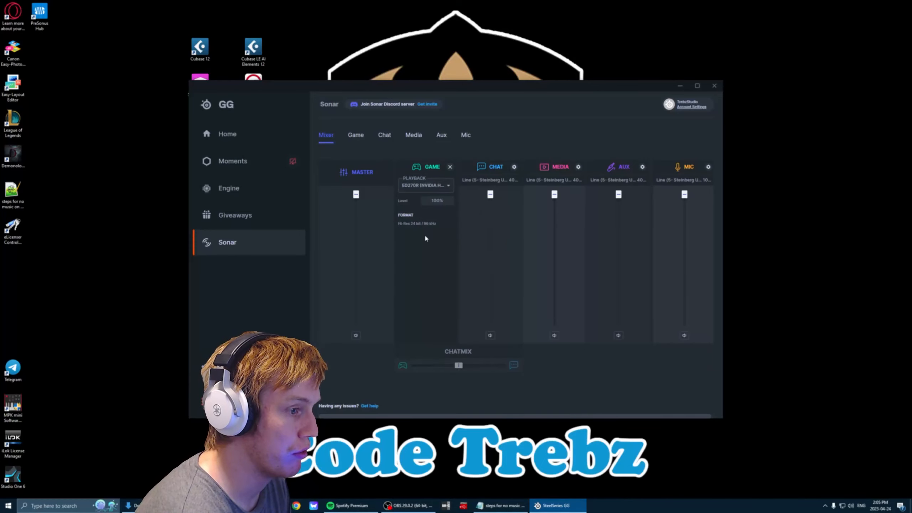
click(476, 182)
click(482, 186)
click(503, 253)
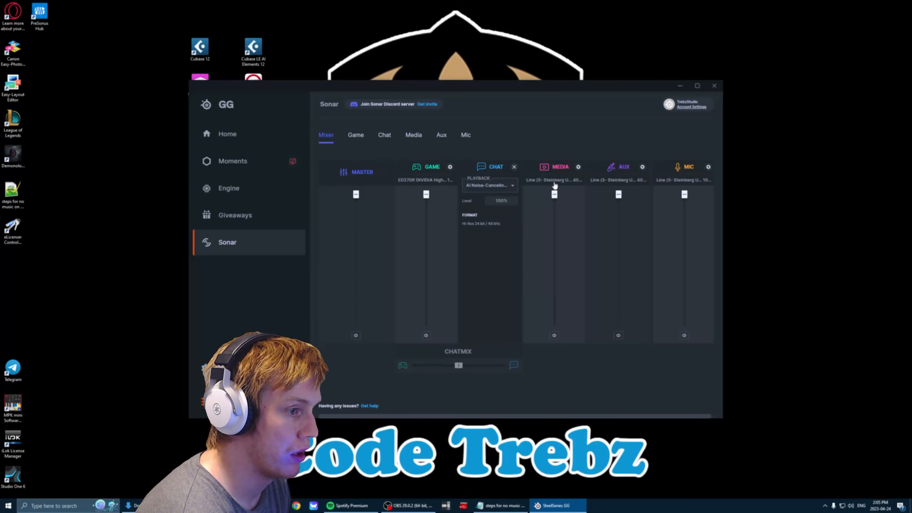
click(554, 182)
click(554, 184)
click(562, 267)
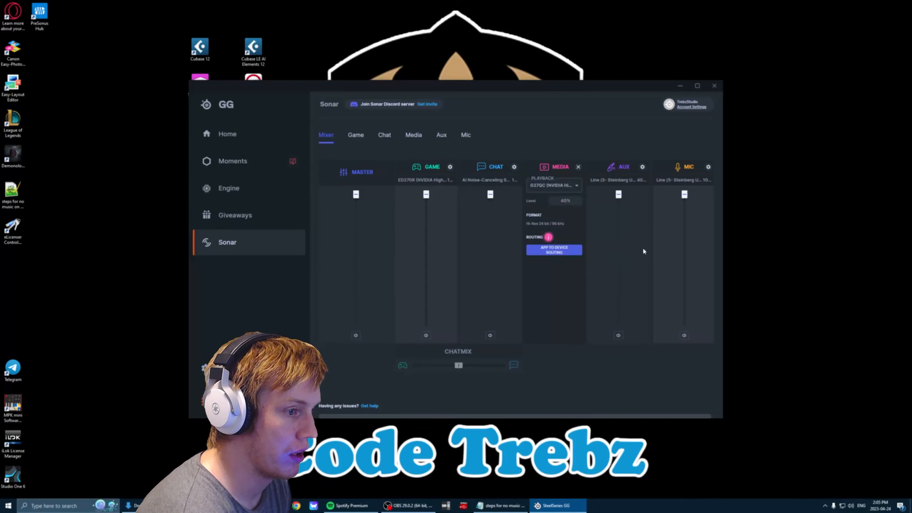
Set the Media, Chat and Game playback devices back to Line (5- Steinberg UR22C).
click(556, 185)
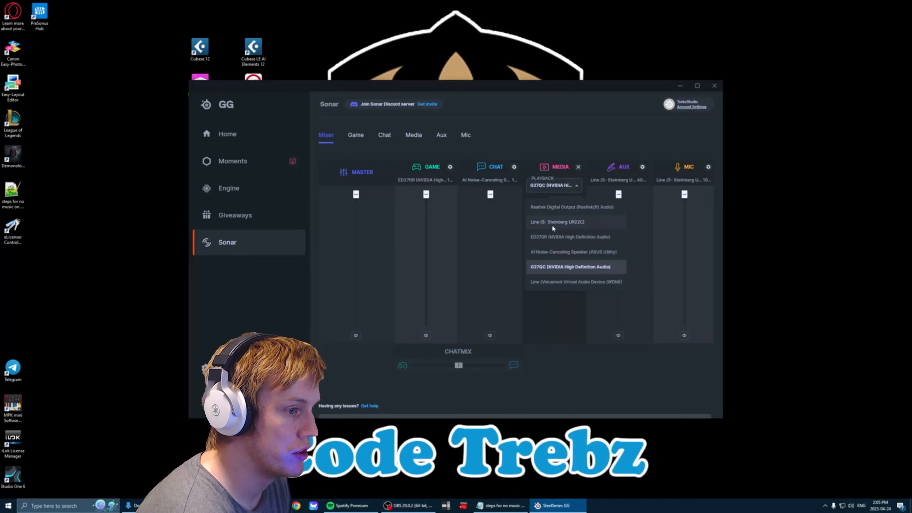
click(553, 223)
click(481, 180)
click(487, 185)
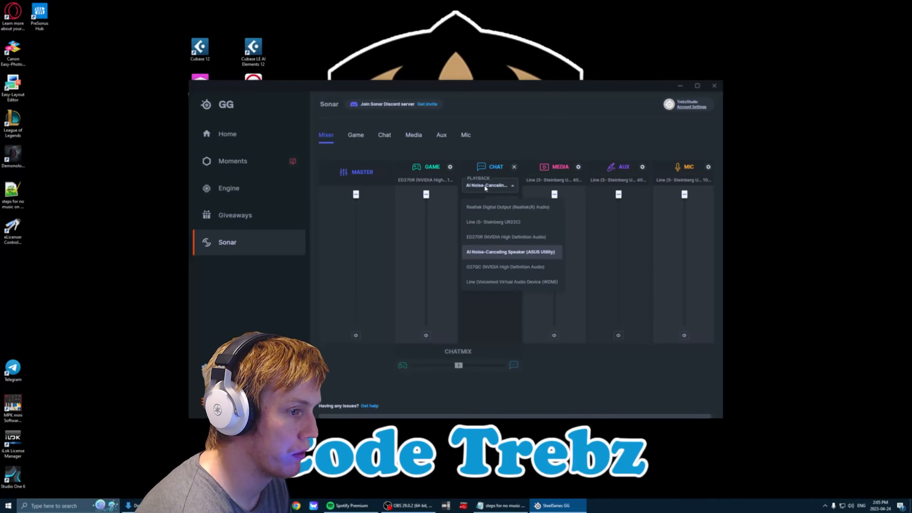
click(488, 223)
click(426, 181)
click(423, 186)
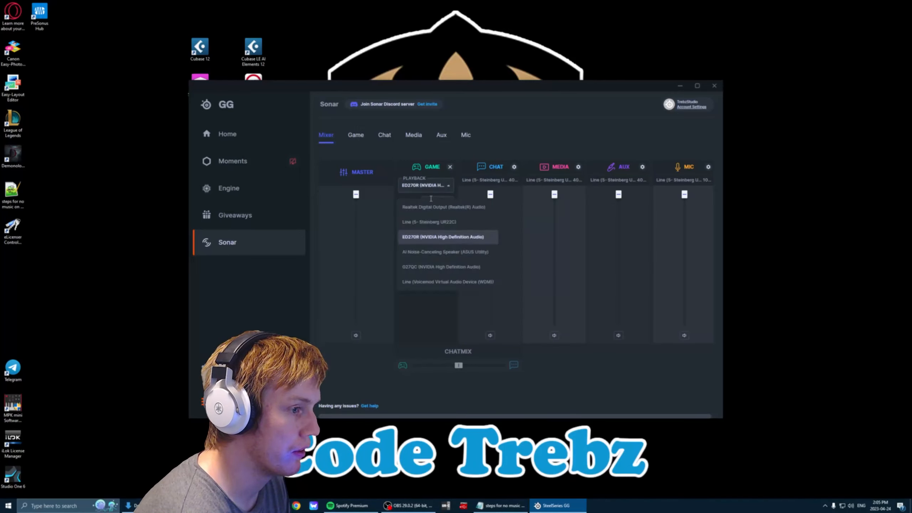
click(431, 223)
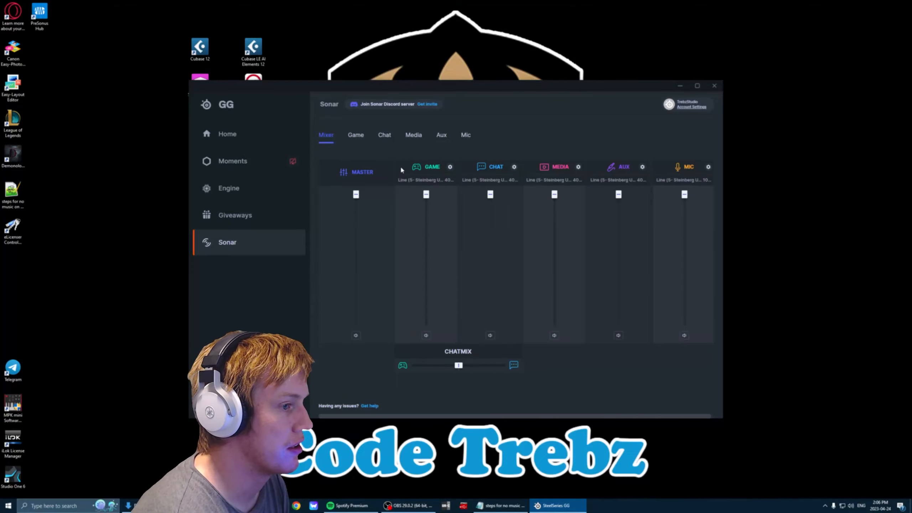
Accept the Default custom preset for the Game and Chat channels.
click(355, 136)
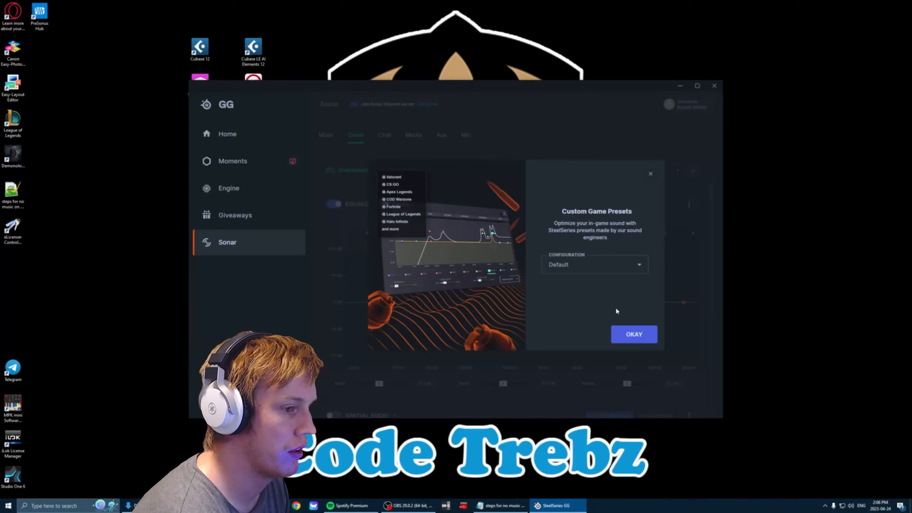
click(634, 334)
click(385, 135)
click(634, 335)
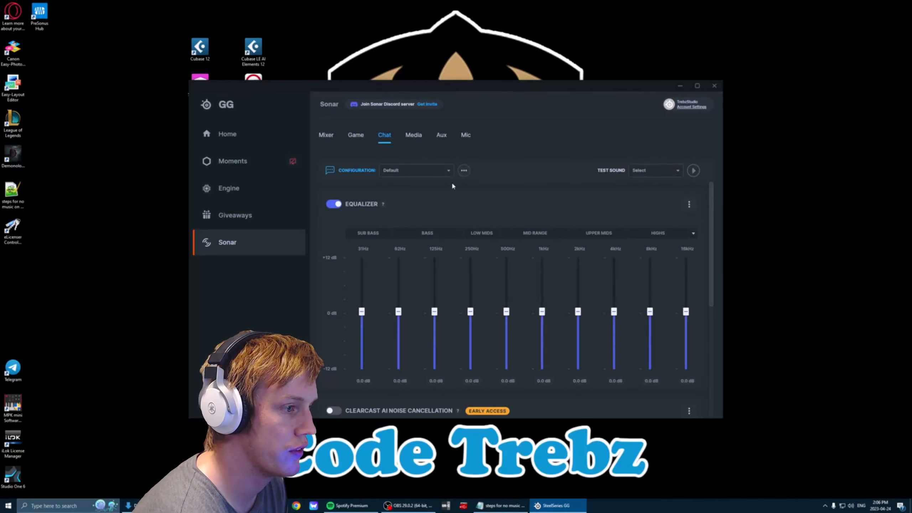
Choose Default as the Media channel's custom preset and confirm it.
click(414, 136)
click(608, 260)
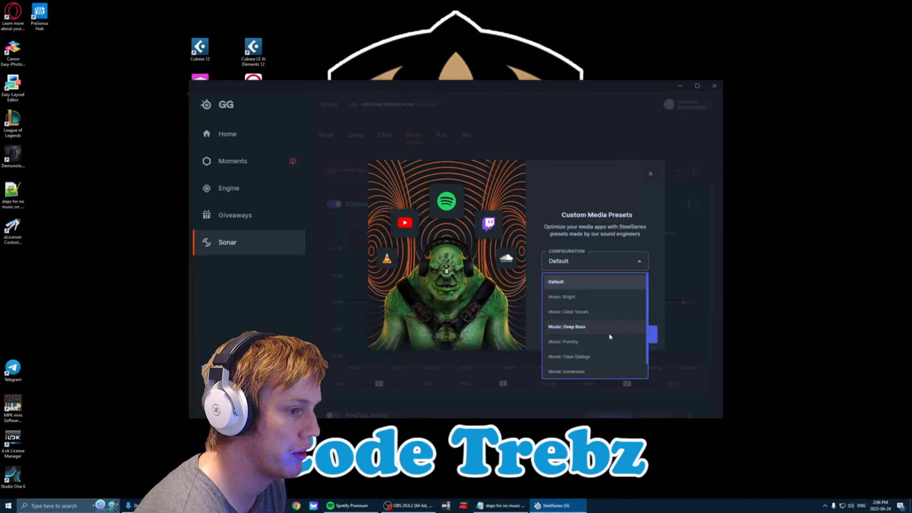
click(572, 283)
click(646, 333)
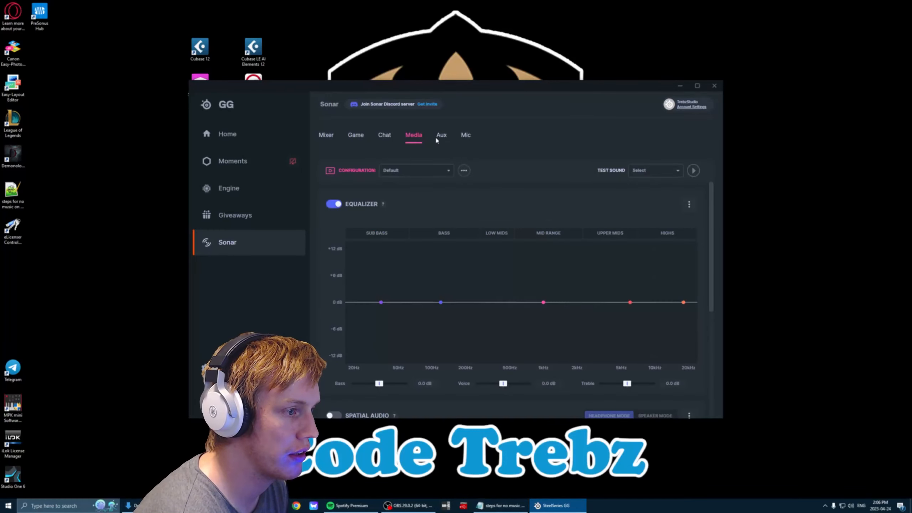
Accept the Default custom preset for the Aux and Mic channels.
click(441, 136)
click(633, 336)
click(466, 135)
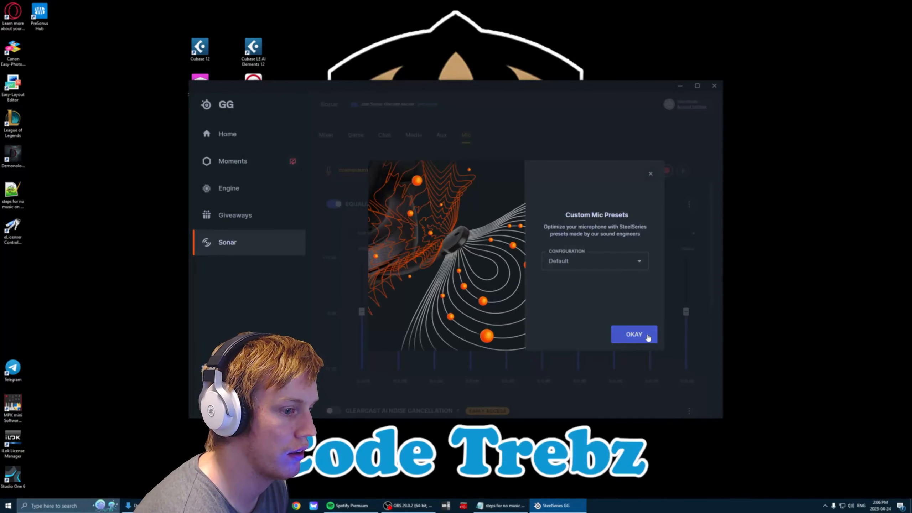
click(647, 337)
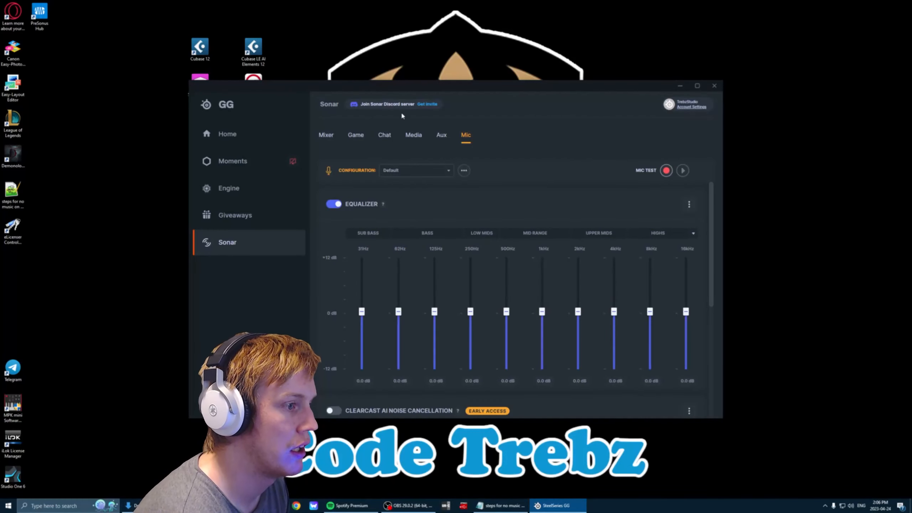
Turn off the equalizer for the Aux channel.
click(441, 139)
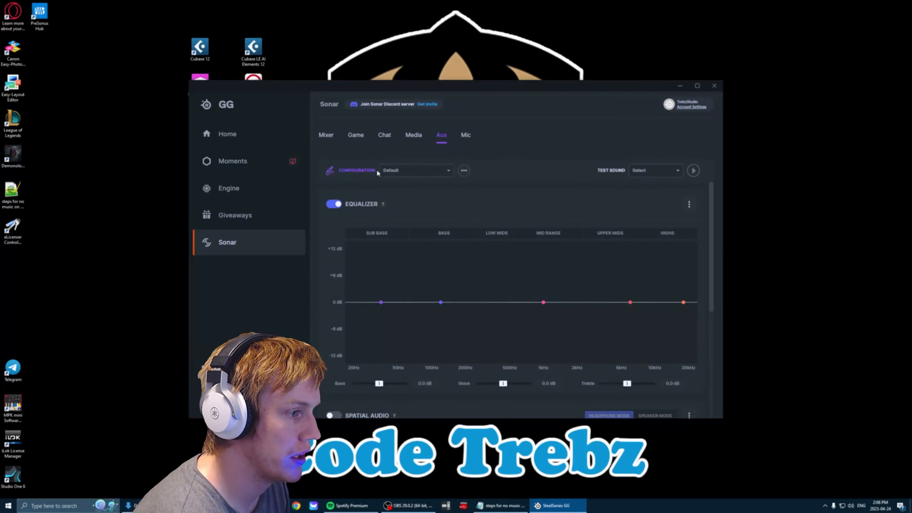
click(334, 204)
Review the Game channel's Spatial Audio, Volume Boost and Smart Volume settings, including the explanations for the two volume options.
click(357, 139)
scroll(433, 183, down, 5)
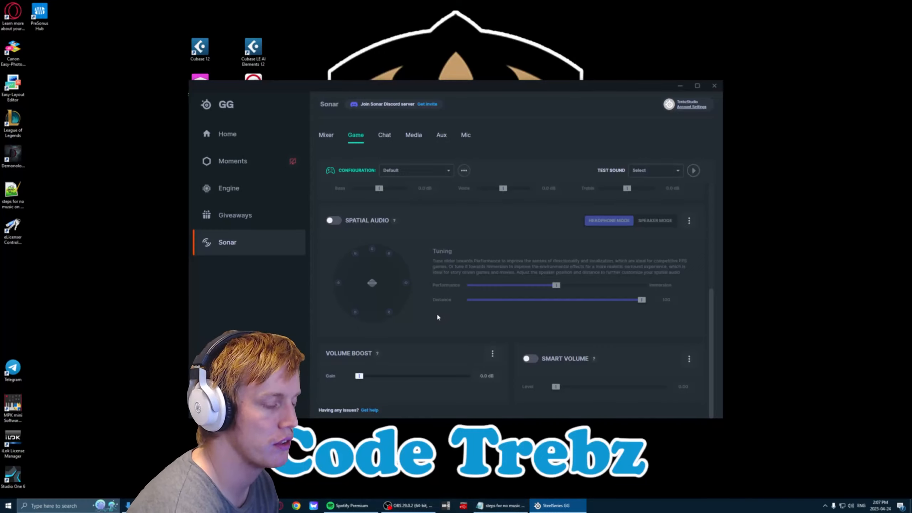
mouse_move(375, 353)
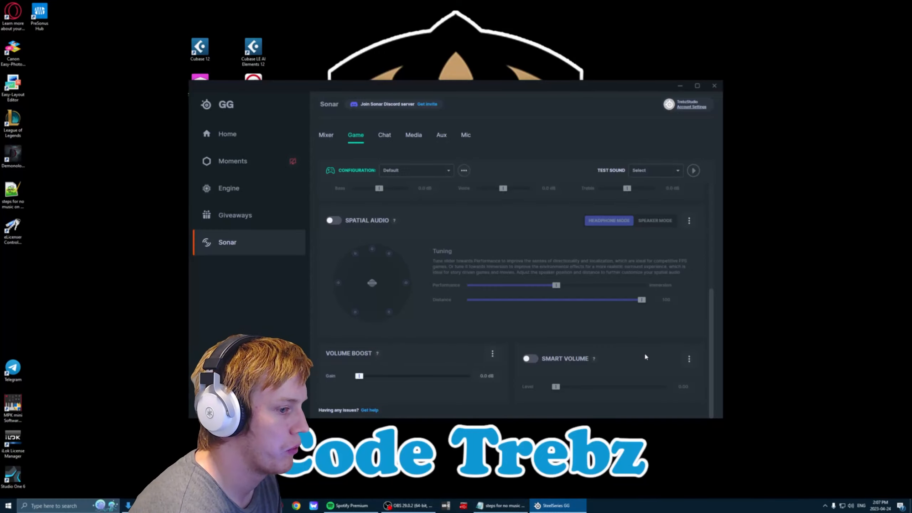
mouse_move(594, 361)
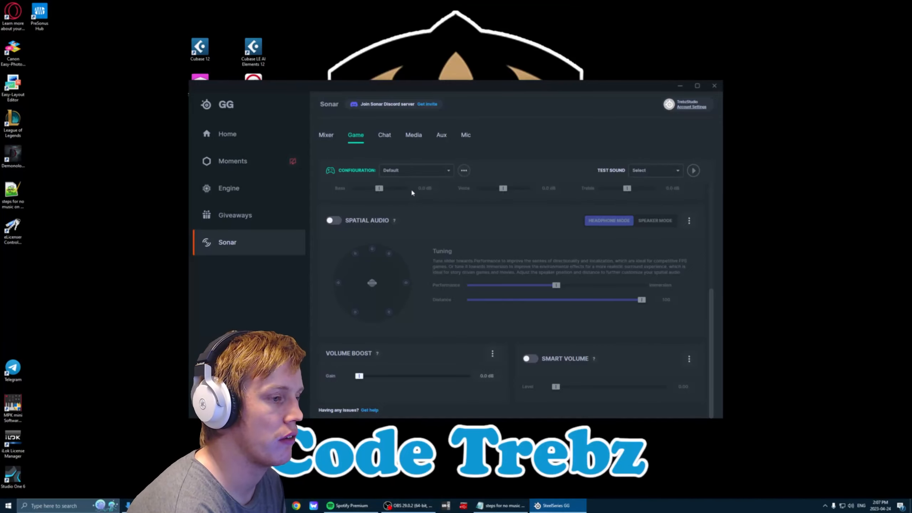
Review the Chat channel's equalizer, ClearCast AI noise cancellation and noise reduction options, and try turning on Impact noise reduction.
click(384, 135)
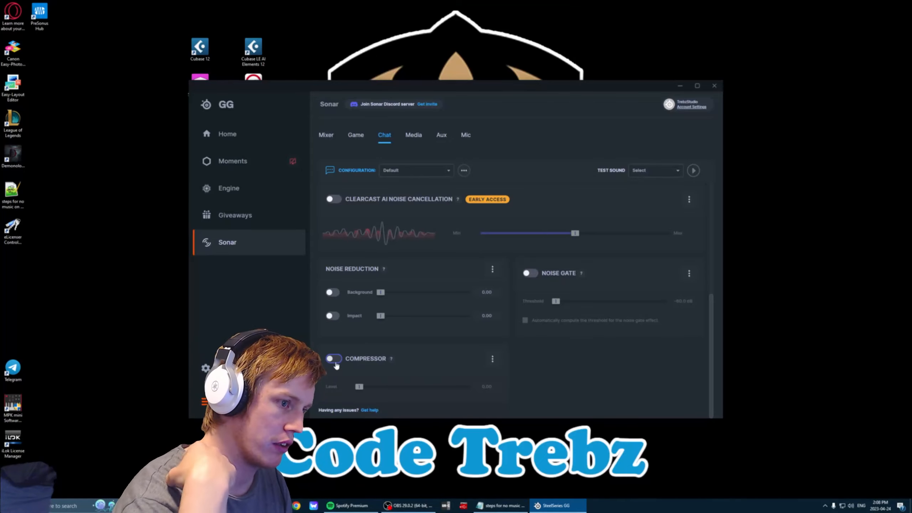
scroll(440, 298, up, 5)
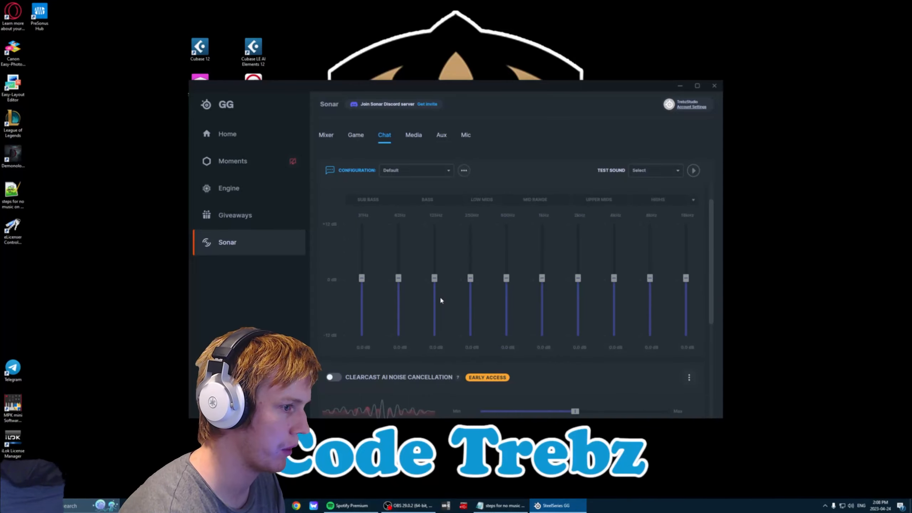
scroll(440, 298, down, 5)
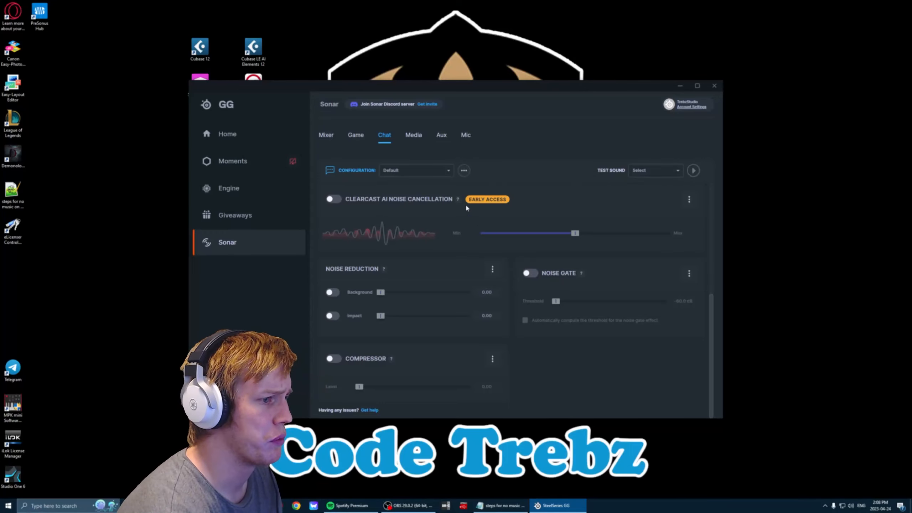
mouse_move(458, 204)
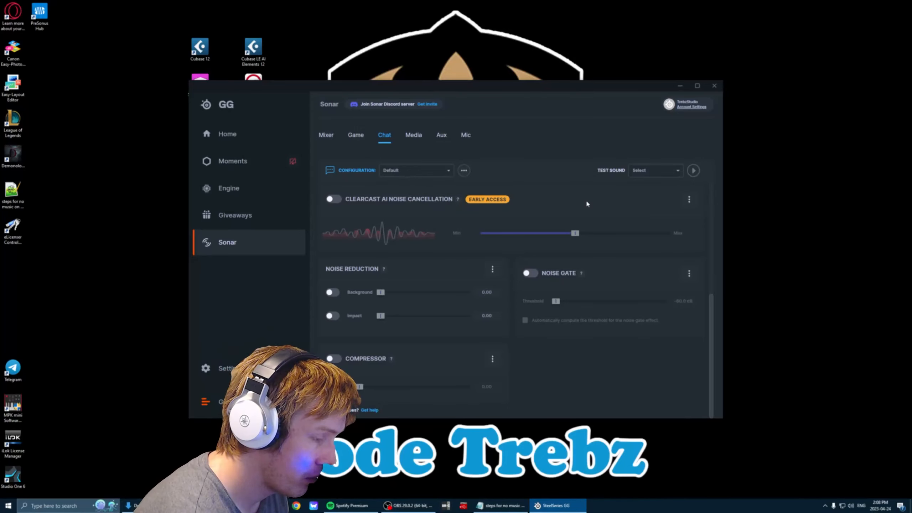
mouse_move(387, 274)
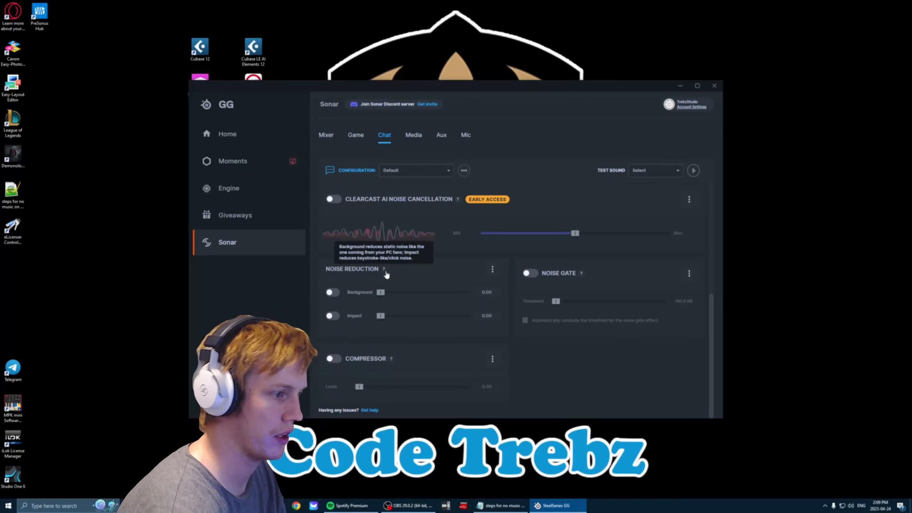
click(333, 316)
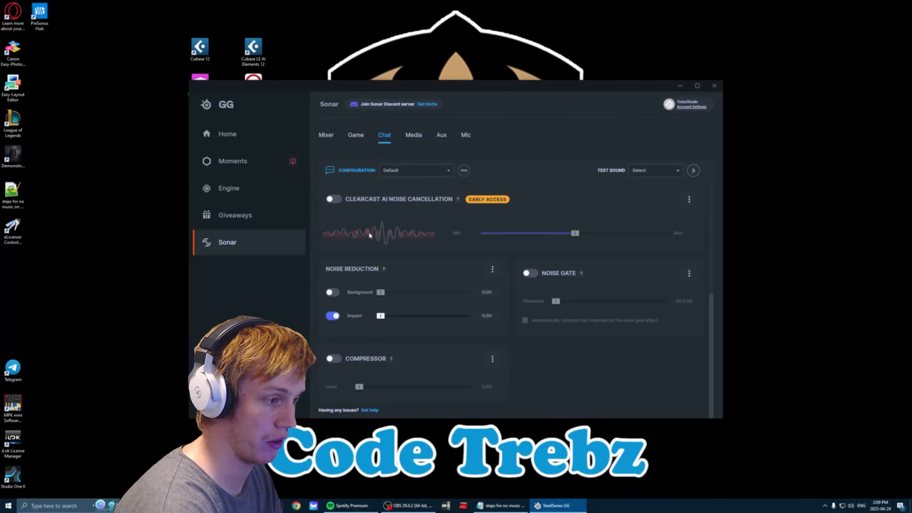
Compare the audio effect options available on the Mic, Aux, Media, Game and Chat channels.
click(464, 137)
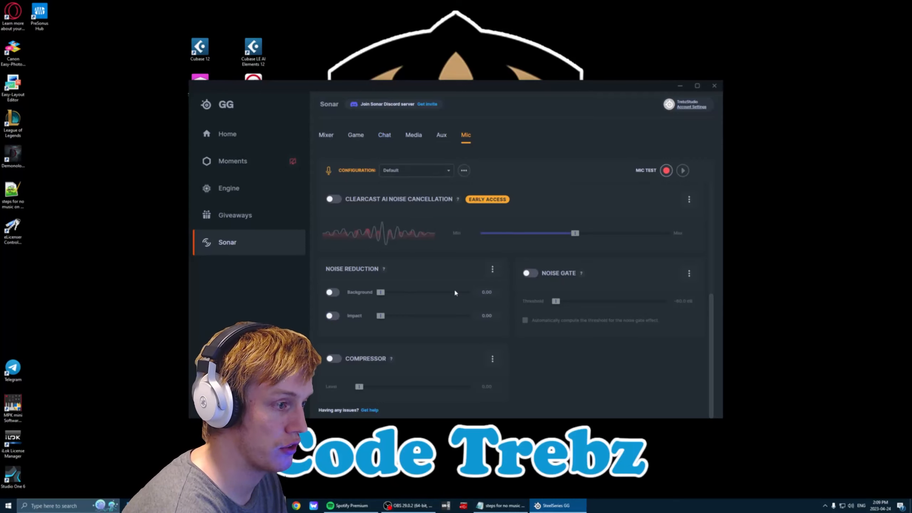
click(442, 137)
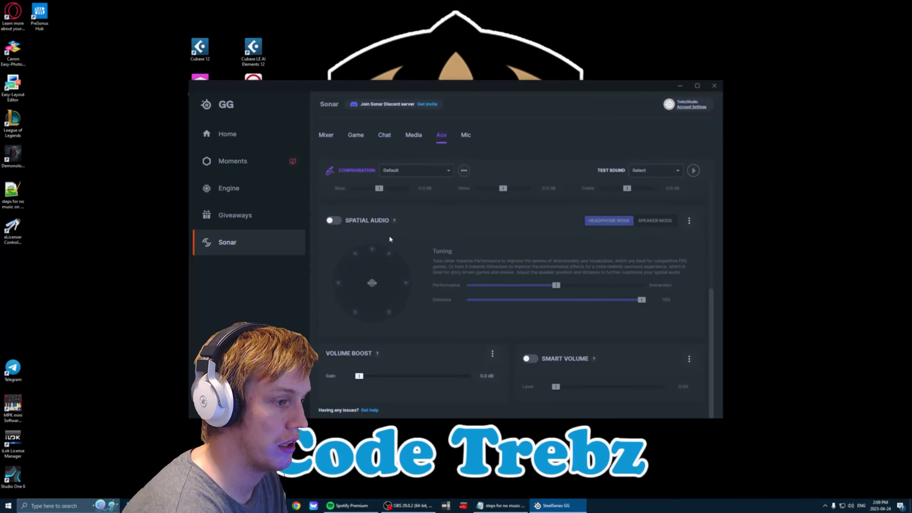
click(414, 133)
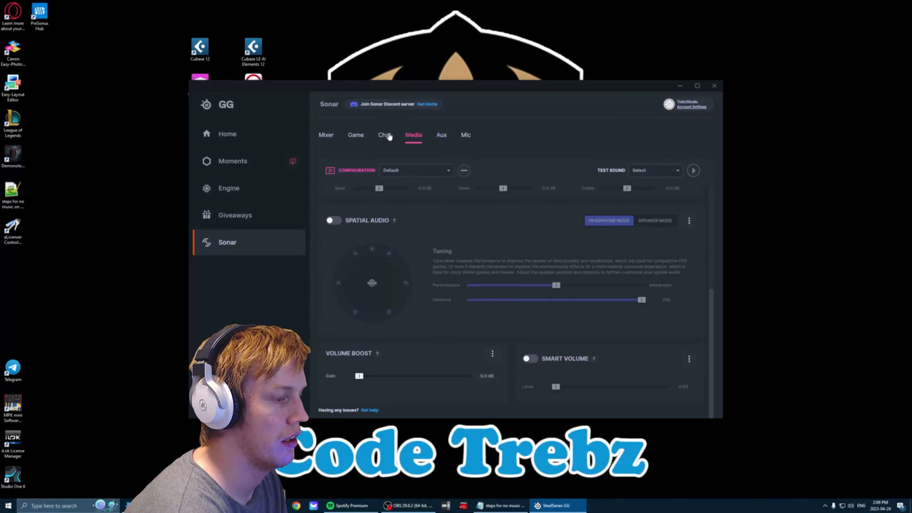
click(462, 136)
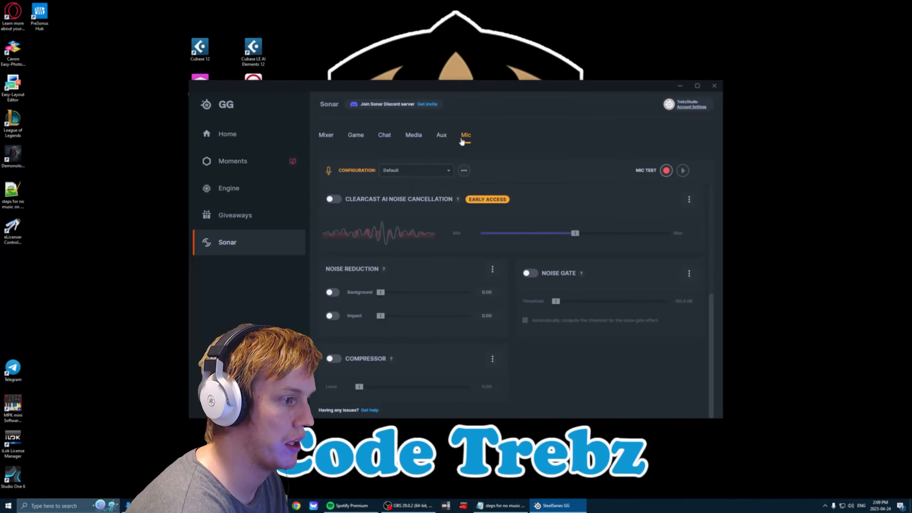
click(414, 136)
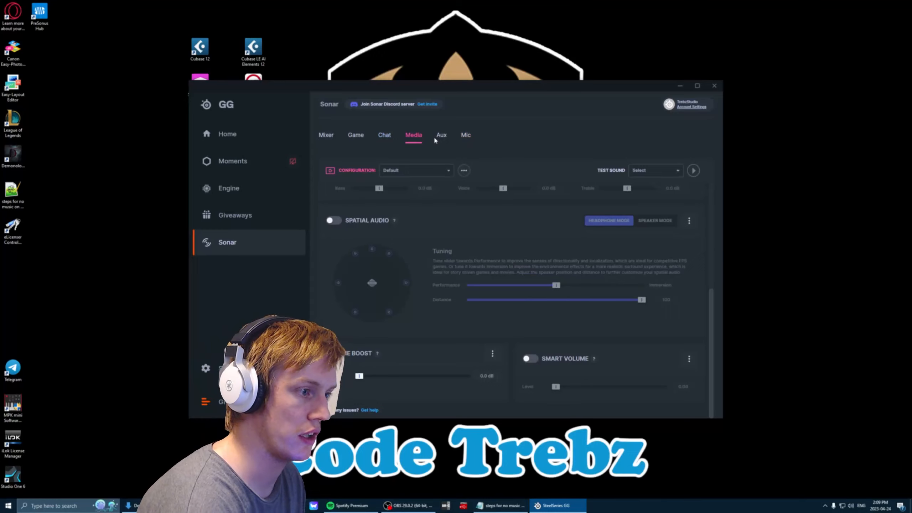
click(361, 134)
click(443, 135)
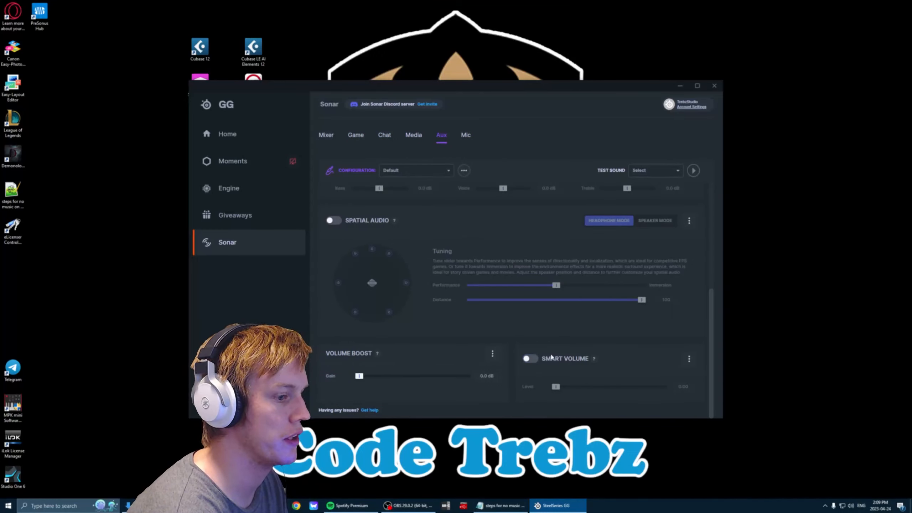
click(384, 140)
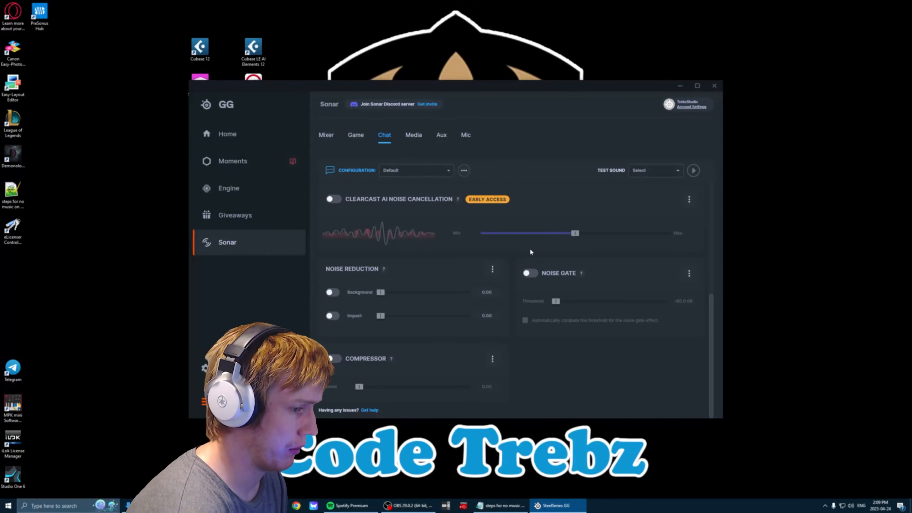
click(465, 135)
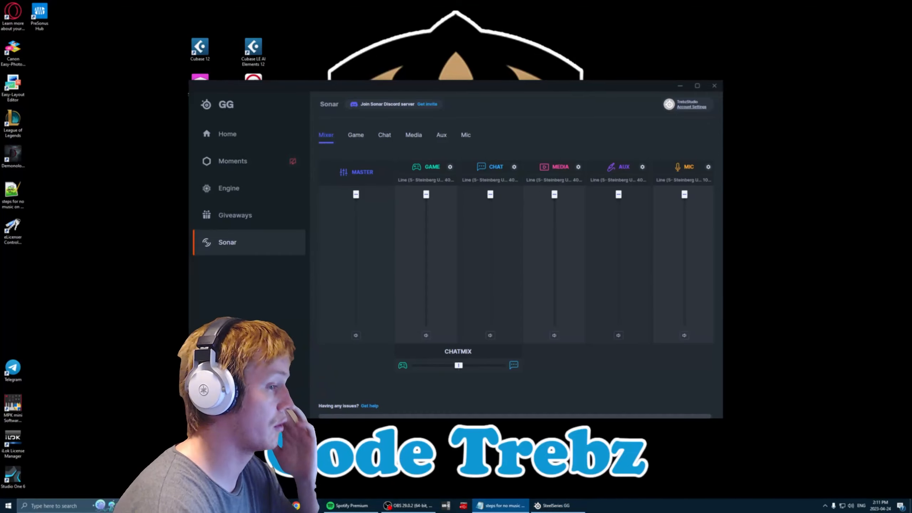
Bring the Notepad list of steps for no music on Twitch into view, read it, and move it away again.
drag(0, 176, 444, 110)
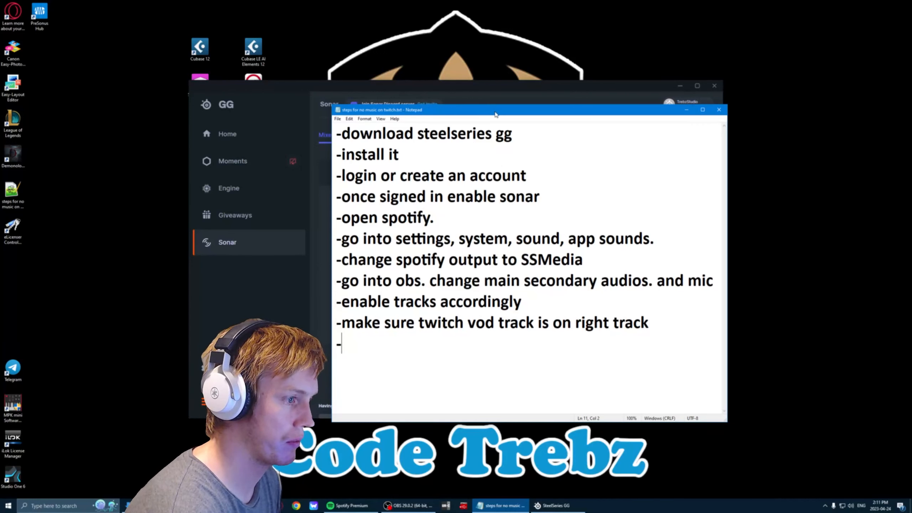
drag(494, 115, 0, 202)
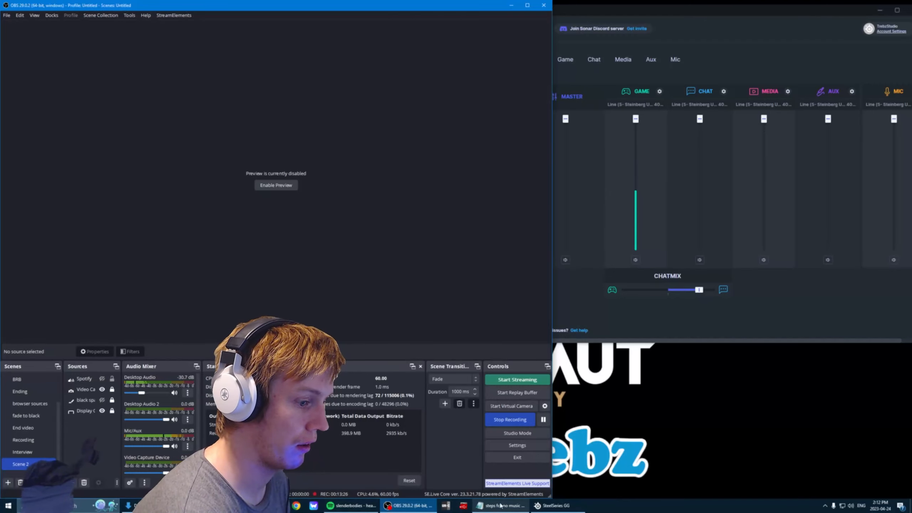
In the Windows app volume and device preferences, set Spotify's output to SteelSeries Sonar - Media and minimize Settings.
click(8, 506)
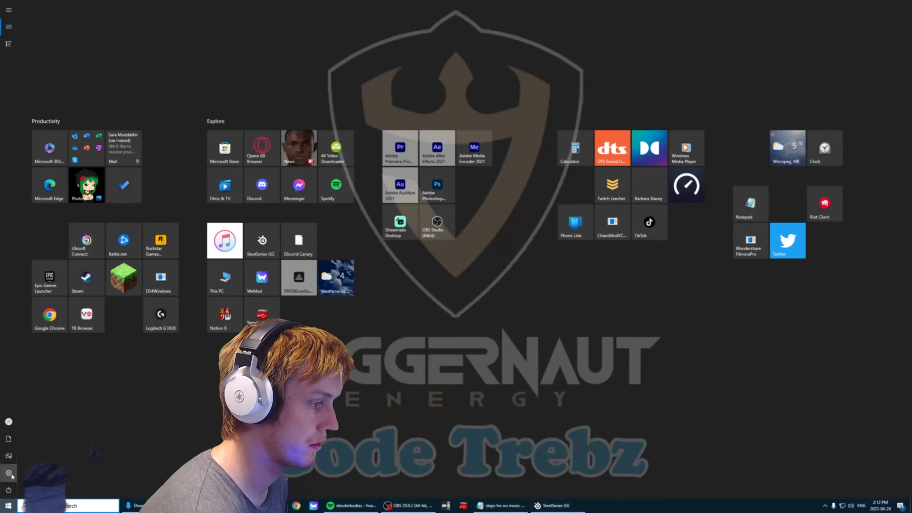
click(8, 474)
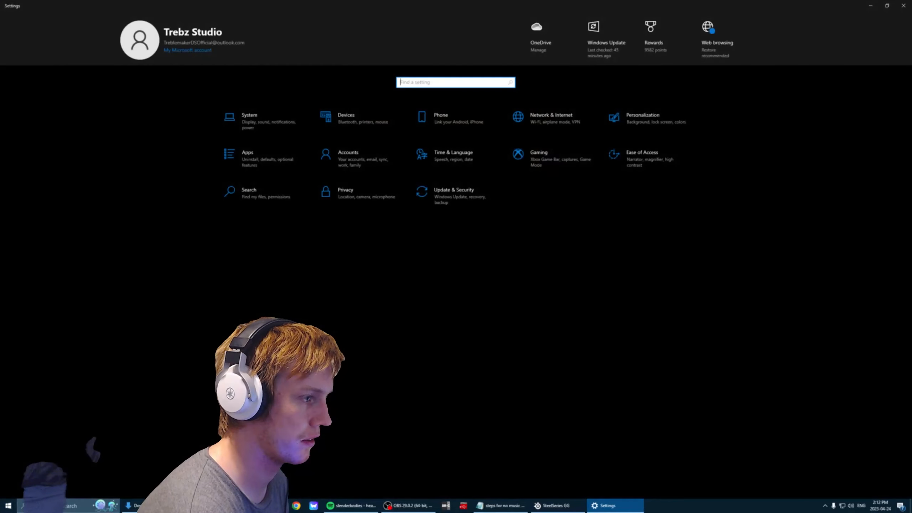
click(268, 113)
click(43, 97)
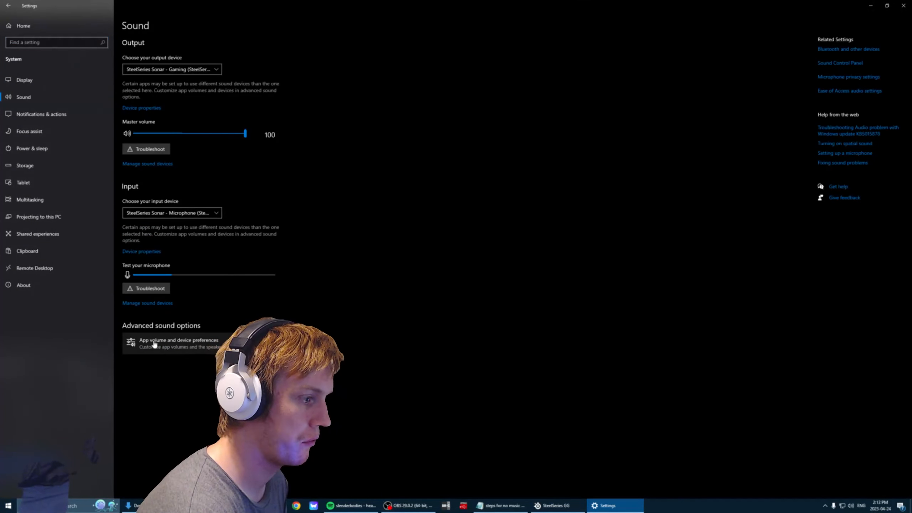
click(178, 342)
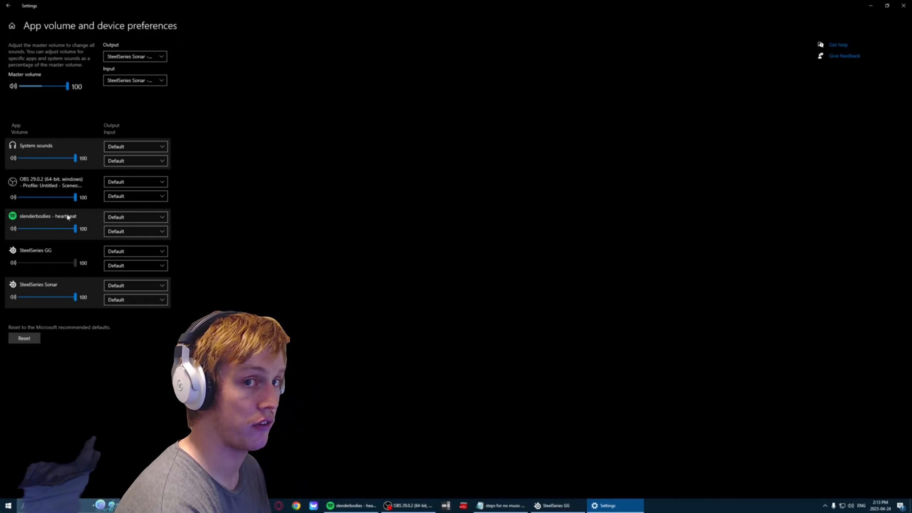
click(143, 217)
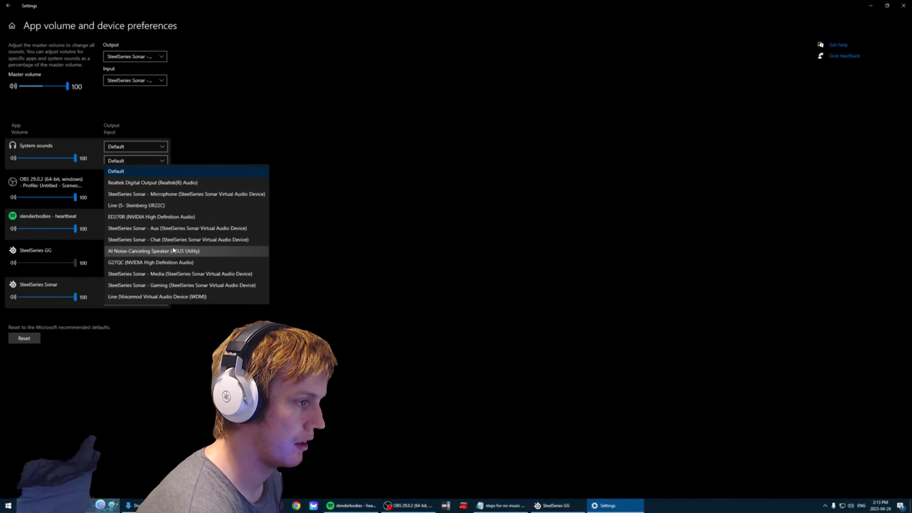
click(182, 275)
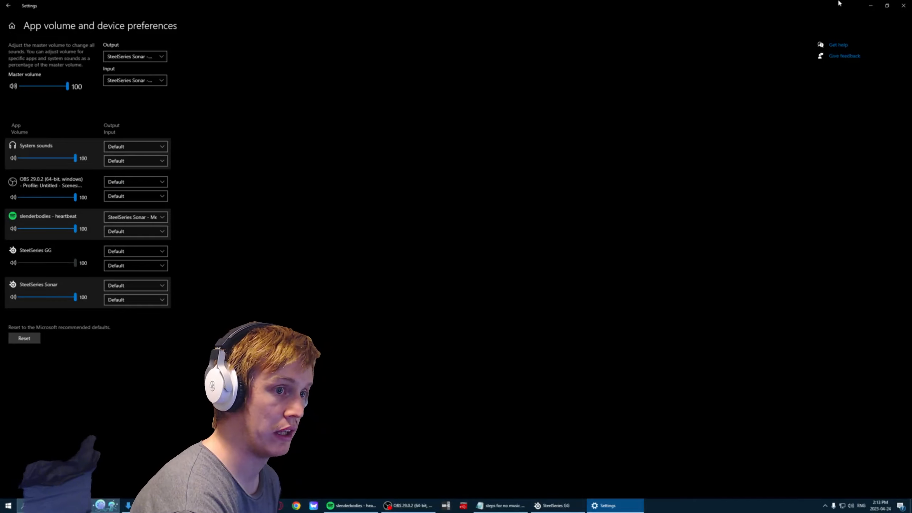
click(867, 6)
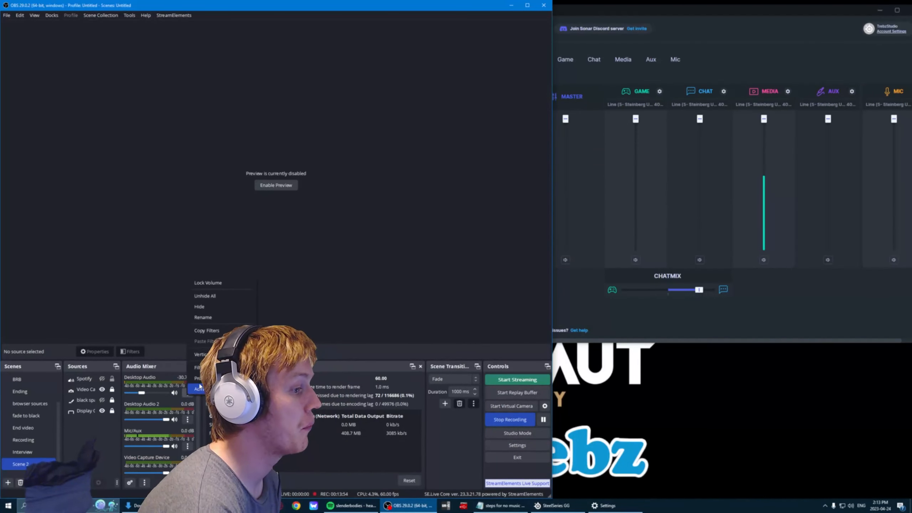
In OBS, try SteelSeries Sonar - Media as the Desktop Audio device, set it back to Default and confirm.
click(197, 378)
click(215, 163)
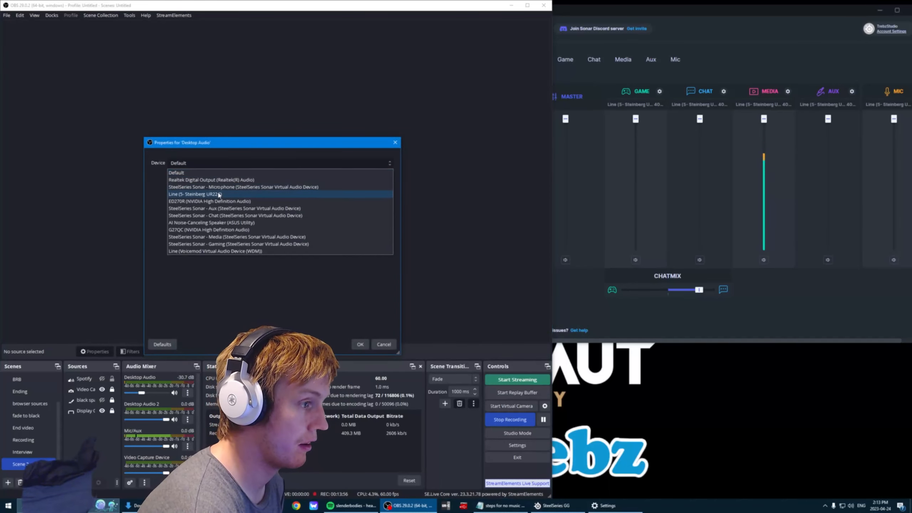
click(234, 236)
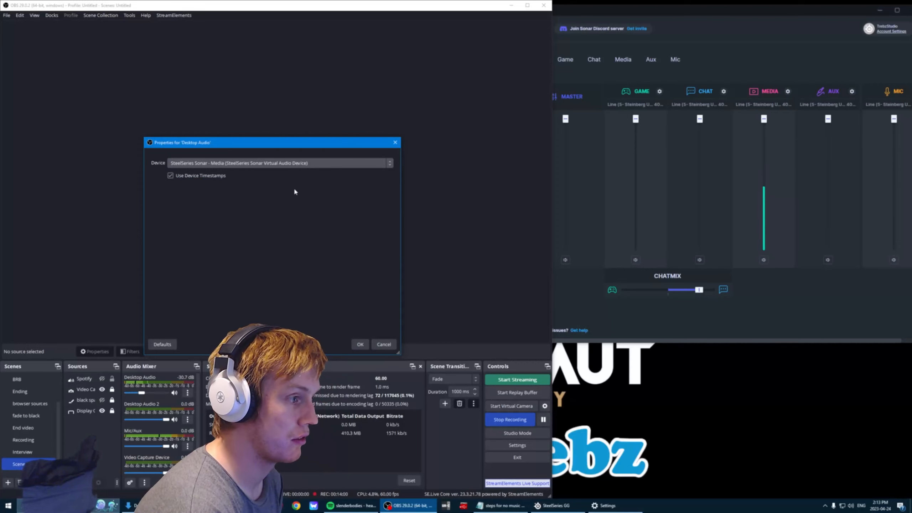
click(280, 164)
click(280, 173)
click(362, 344)
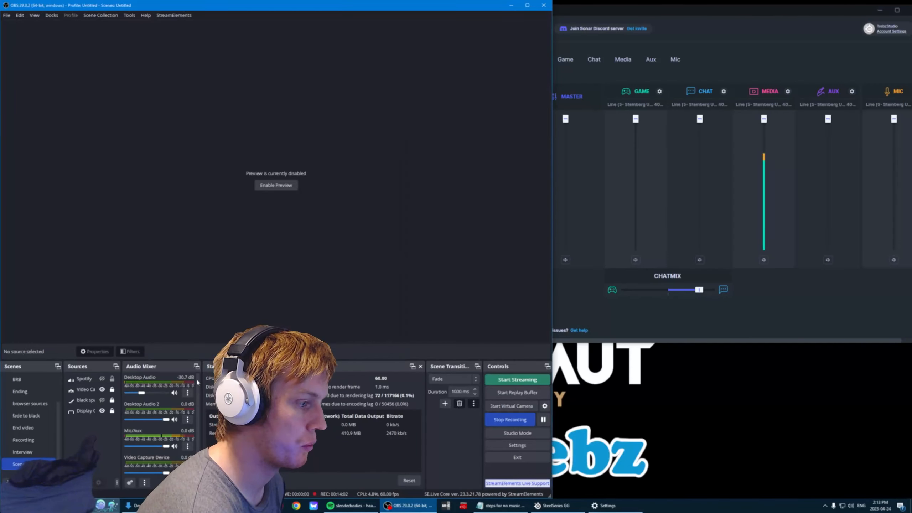
Make the Spotify source visible in Scene 2 and check it in the audio mixer.
scroll(159, 452, down, 1)
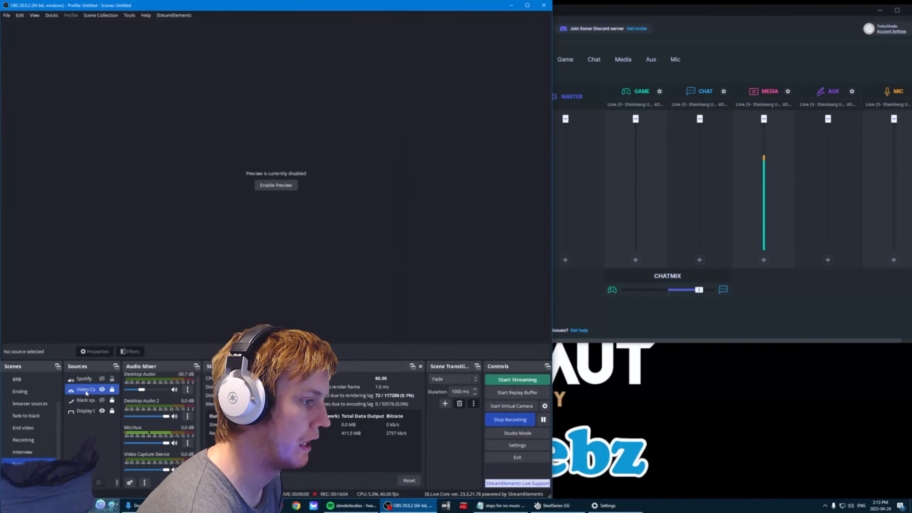
click(102, 379)
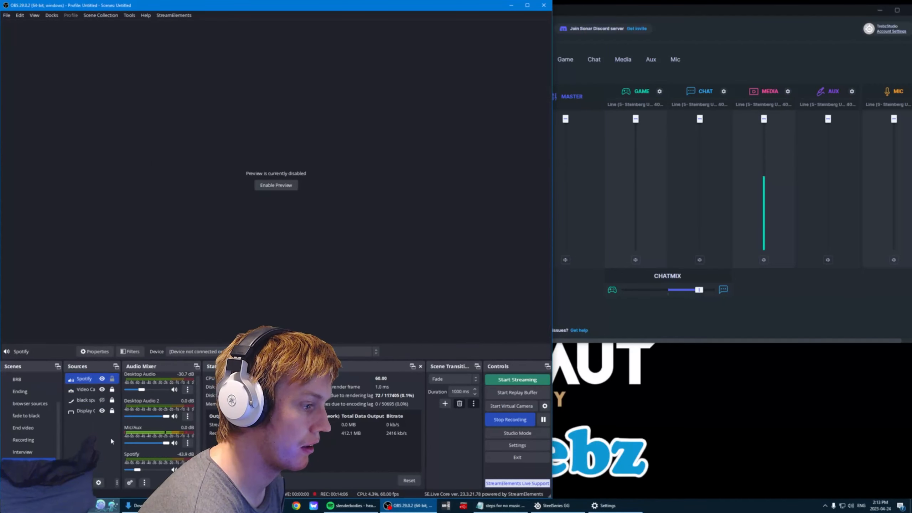
scroll(142, 453, up, 1)
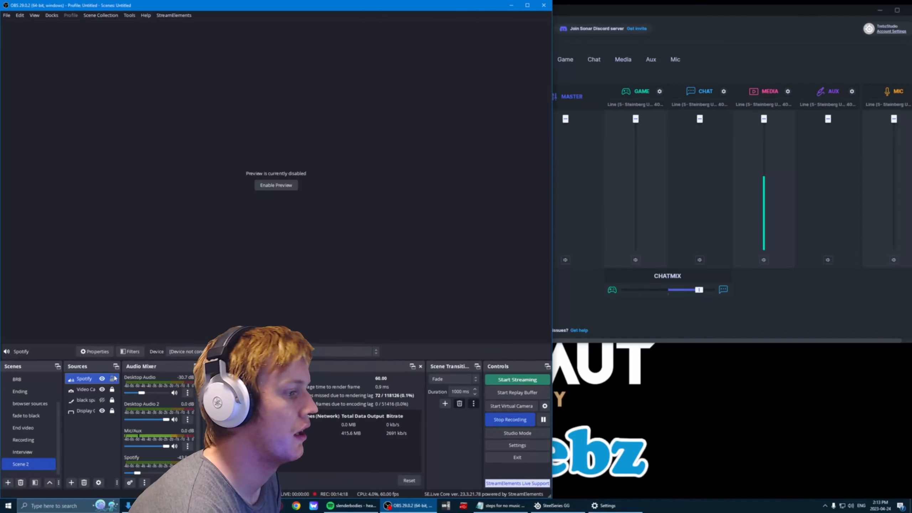
Remove the Spotify source from Scene 2 and confirm the removal.
right_click(94, 380)
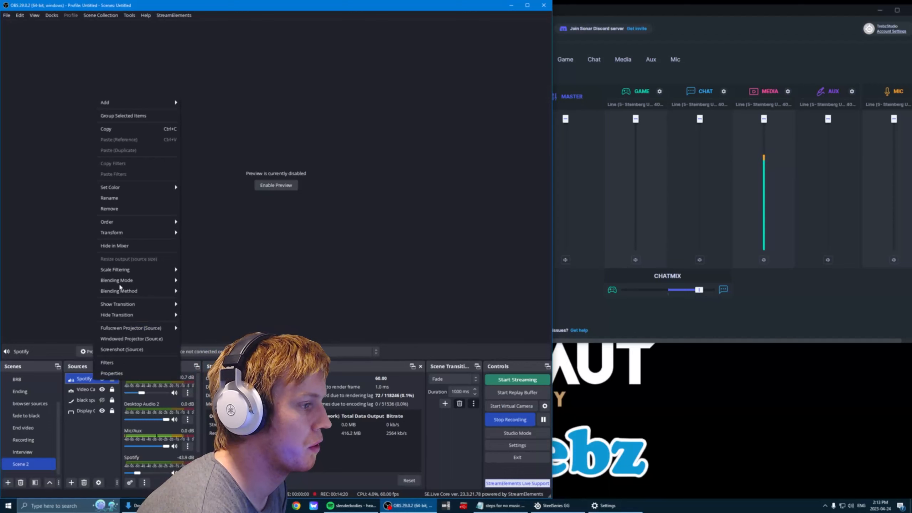
click(119, 211)
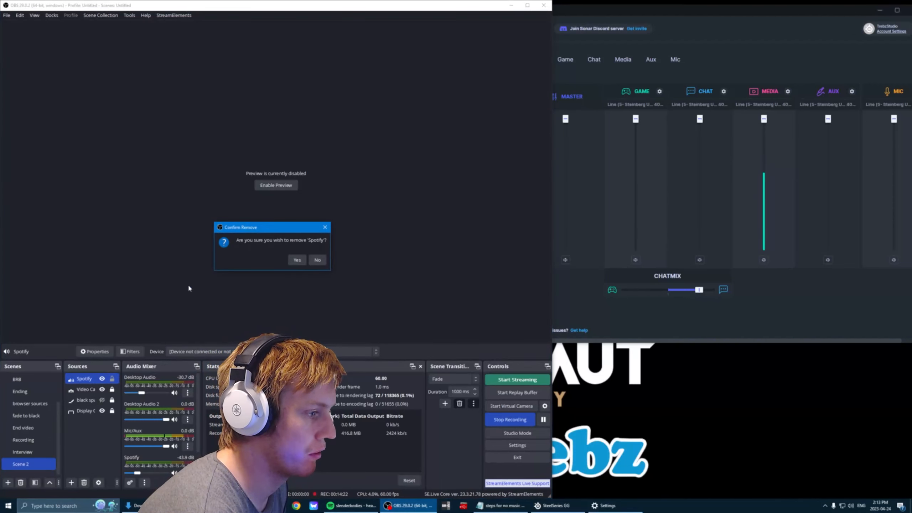
click(289, 260)
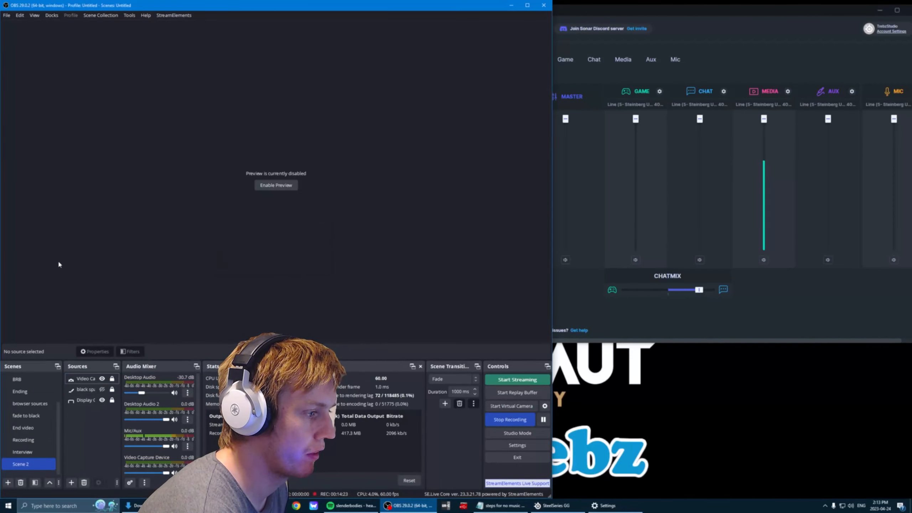
Add an Audio Output Capture to Scene 2 using the existing Spotify source, keeping it visible.
click(72, 483)
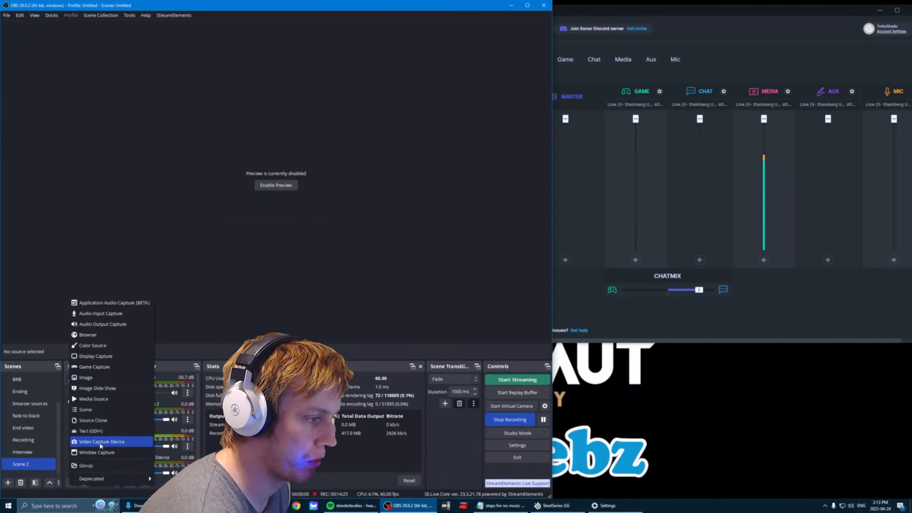
click(101, 324)
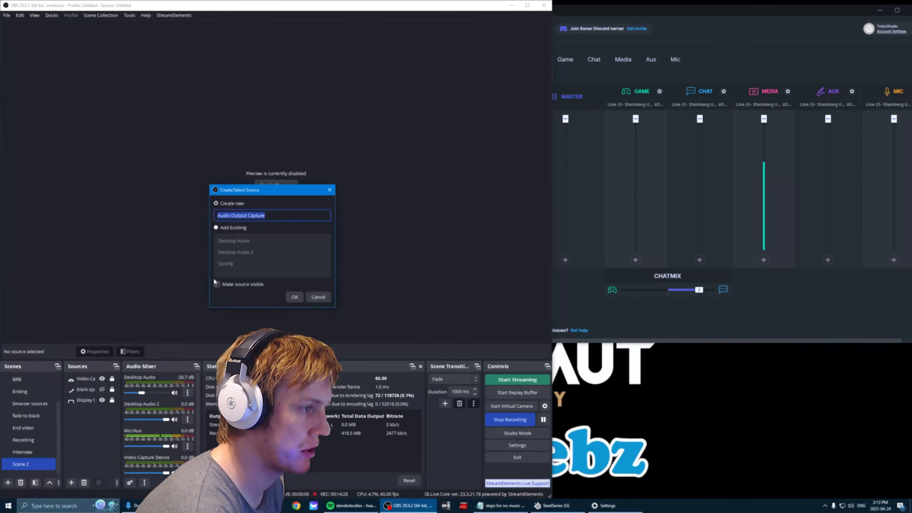
click(231, 227)
click(235, 264)
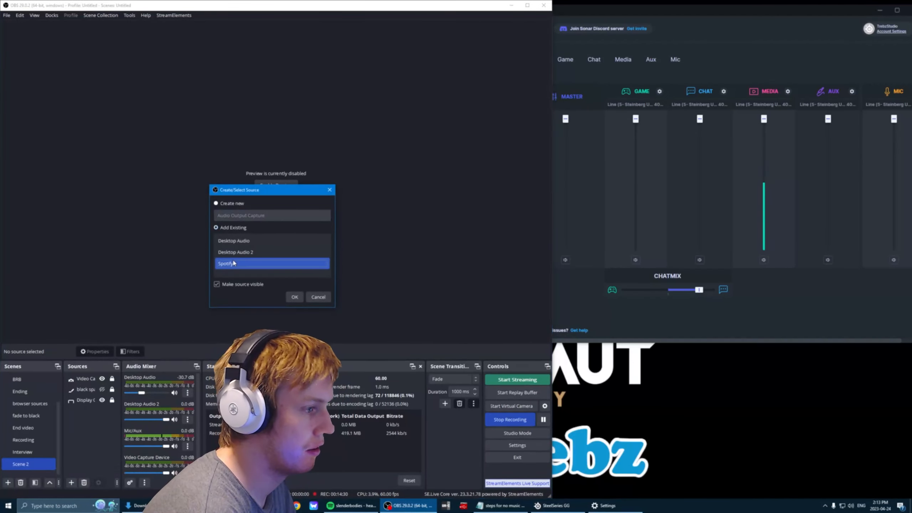
click(294, 296)
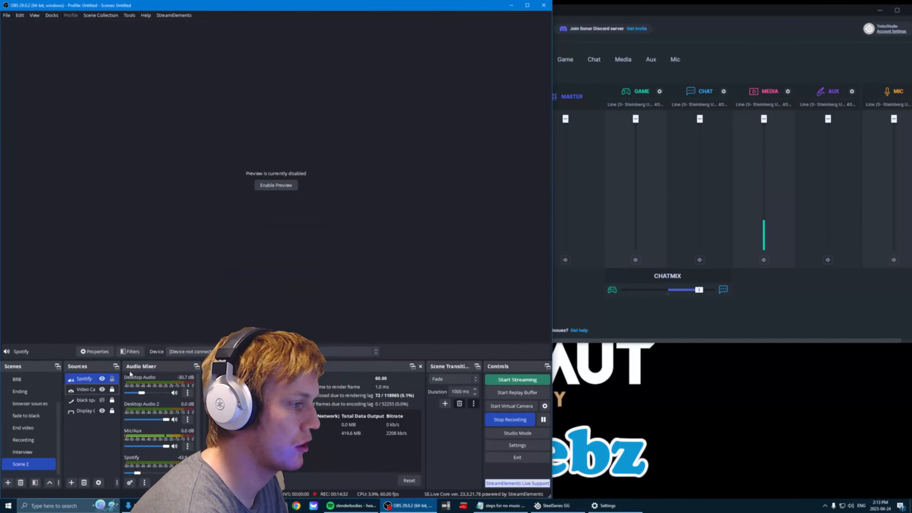
Set the Spotify source's device to SteelSeries Sonar - Media and rename the source as Media Audio.
click(214, 352)
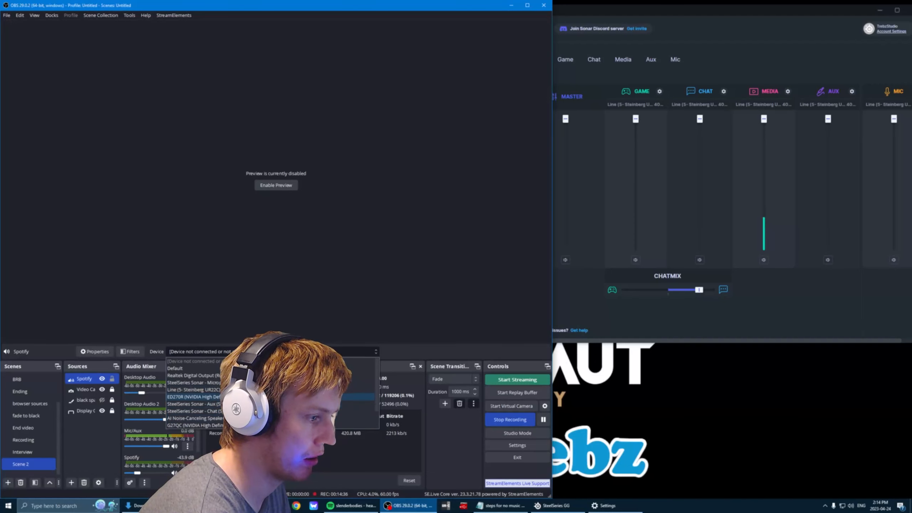
click(273, 411)
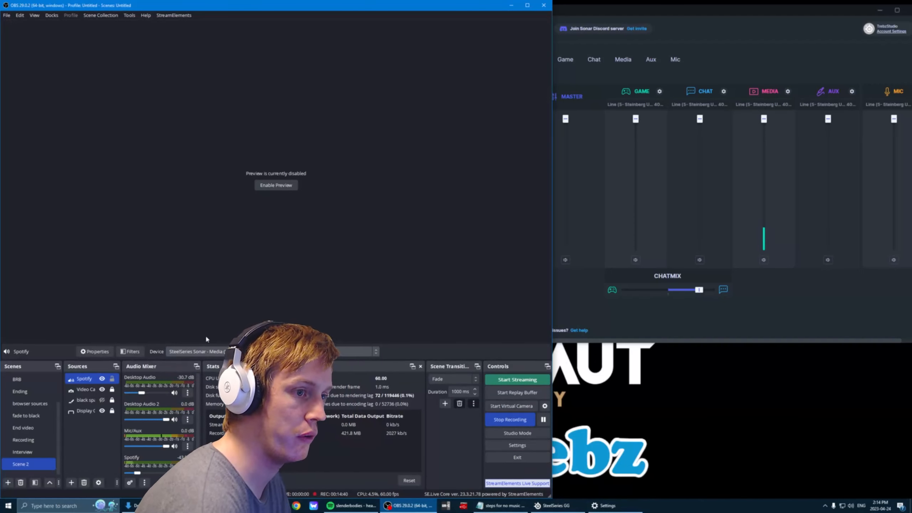
right_click(96, 382)
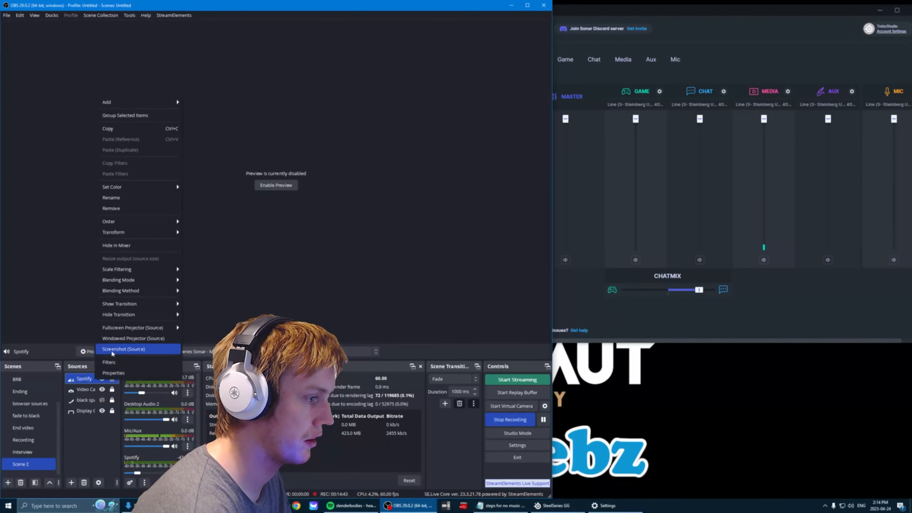
click(133, 199)
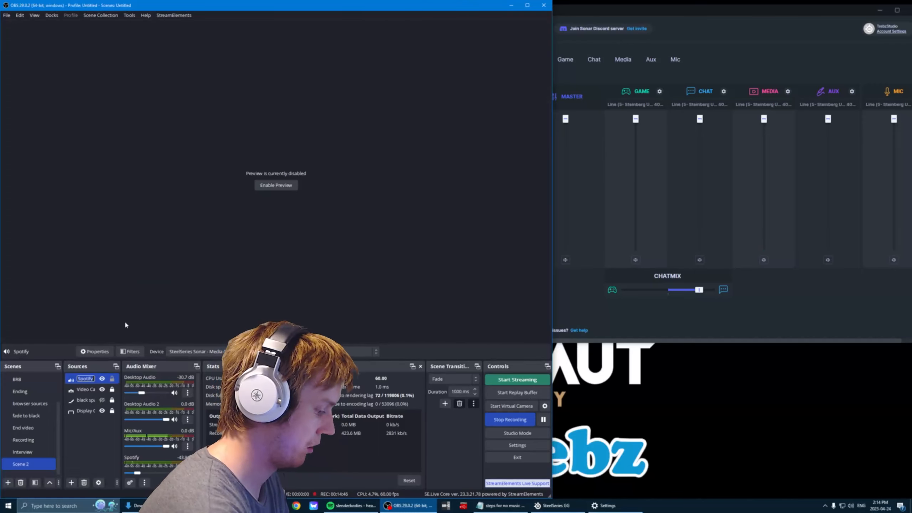
text(Media)
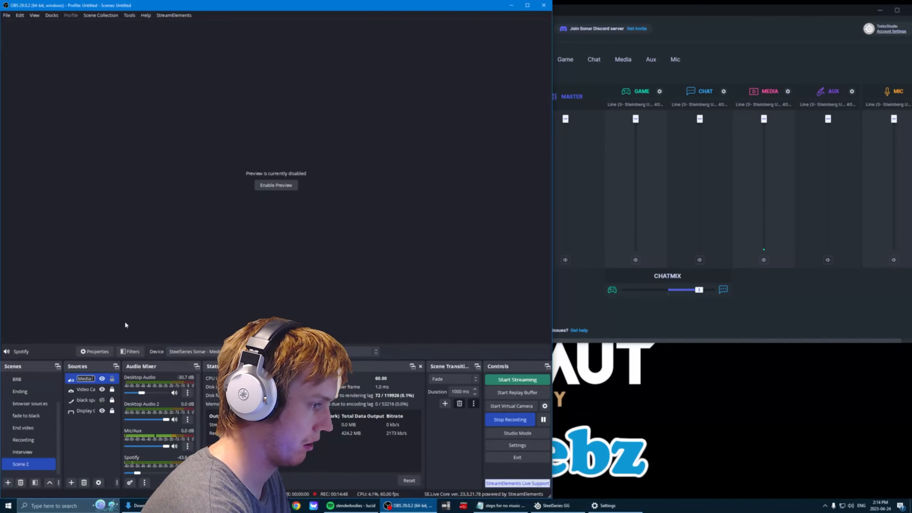
text( Audio)
key(Return)
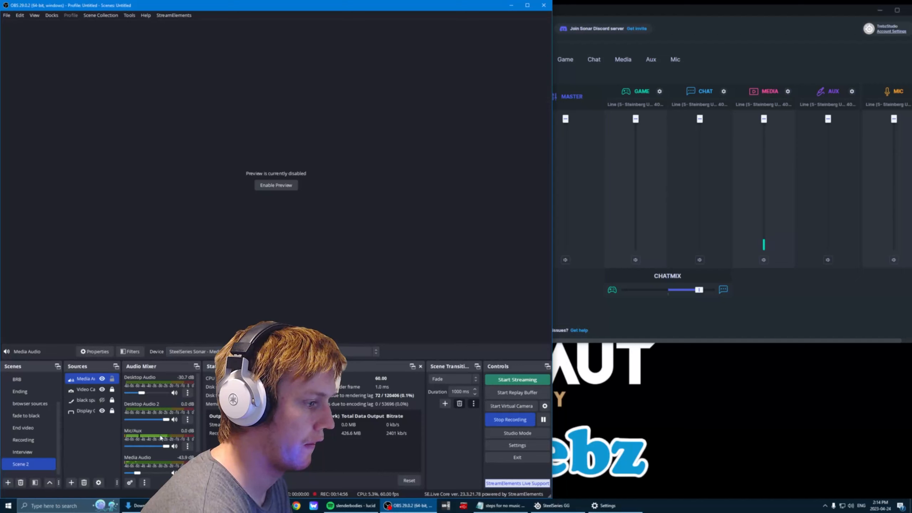
scroll(161, 437, down, 2)
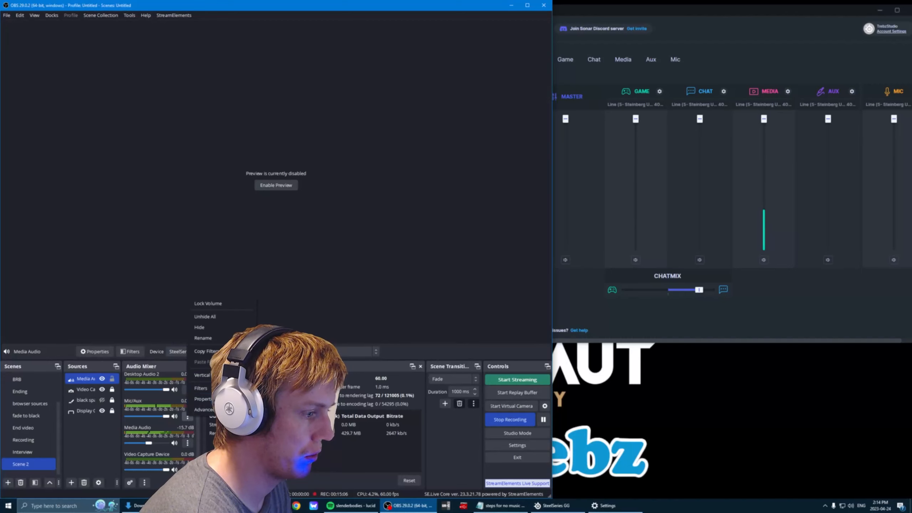
Set the global Desktop Audio device to SteelSeries Sonar - Gaming and Desktop Audio 2 to SteelSeries Sonar - Chat, and apply the settings.
click(518, 445)
click(135, 172)
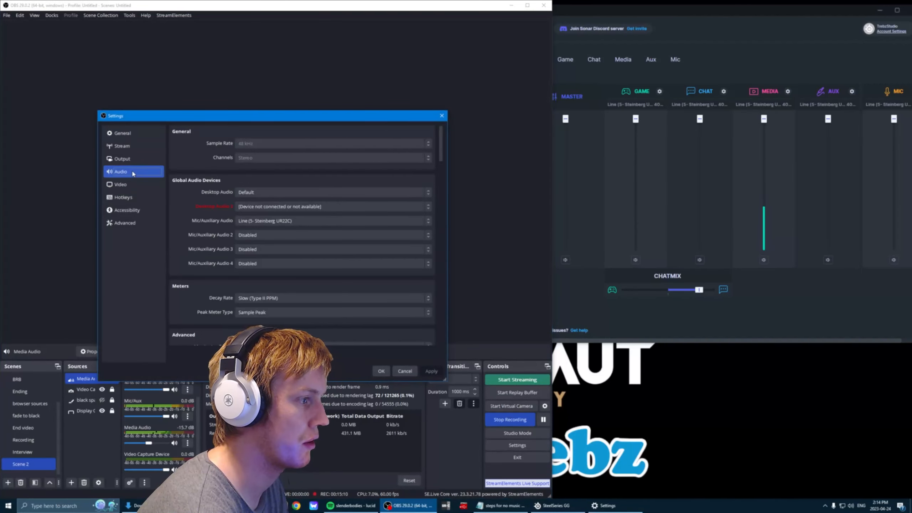
click(257, 193)
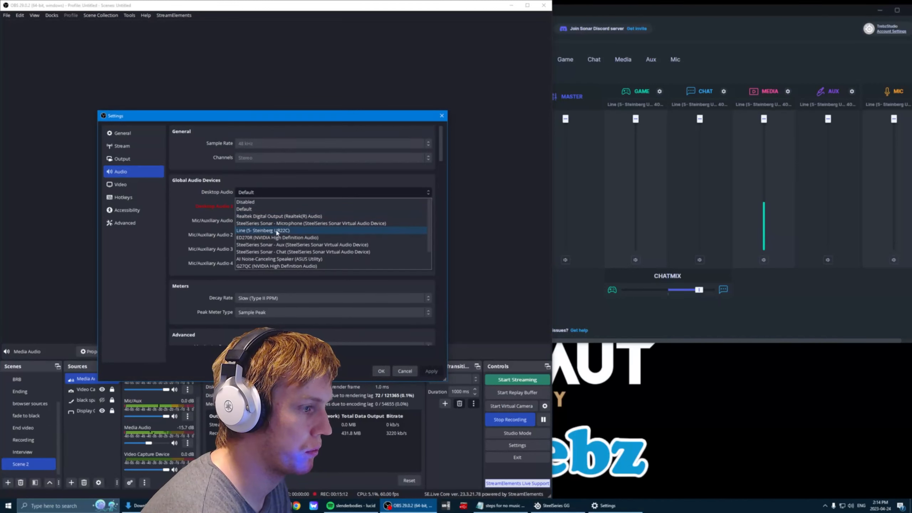
scroll(284, 255, down, 1)
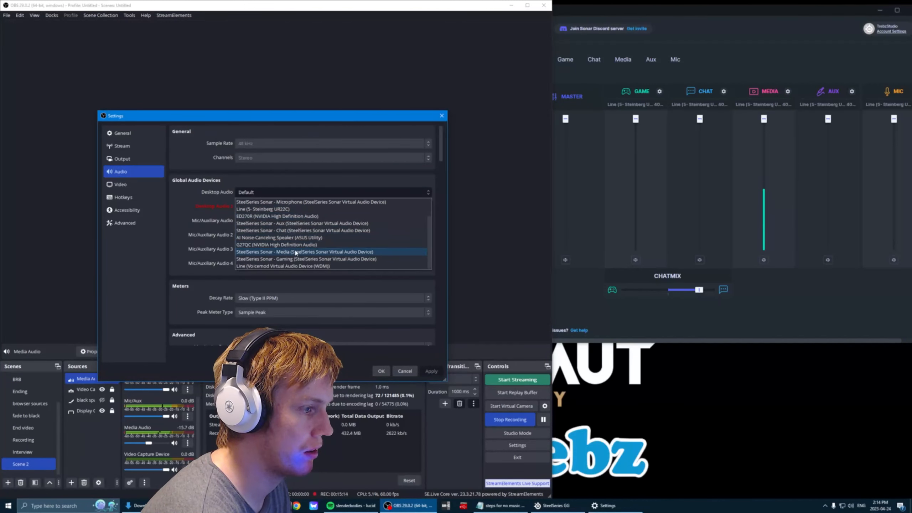
click(283, 259)
click(256, 210)
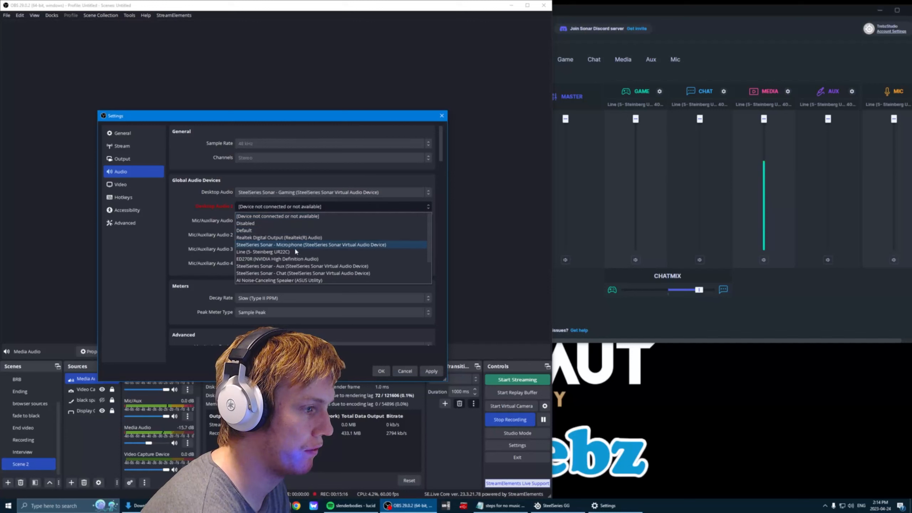
click(305, 275)
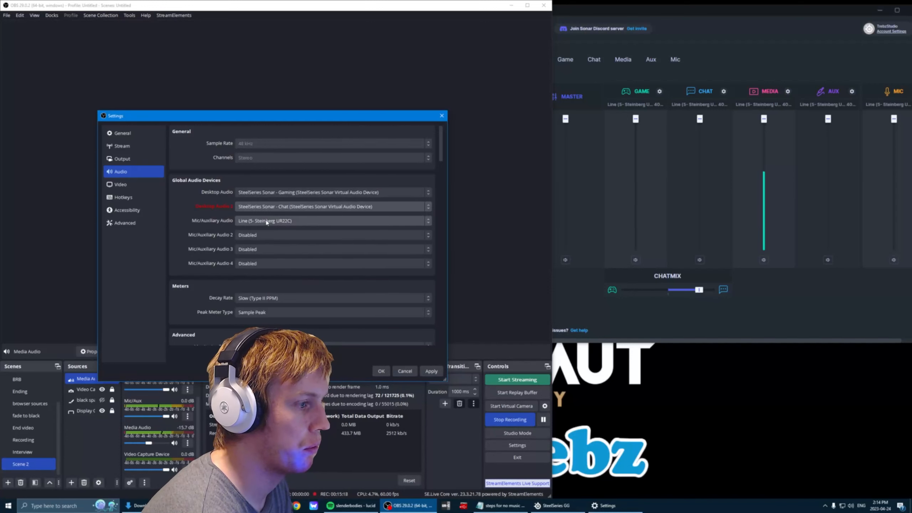
click(281, 222)
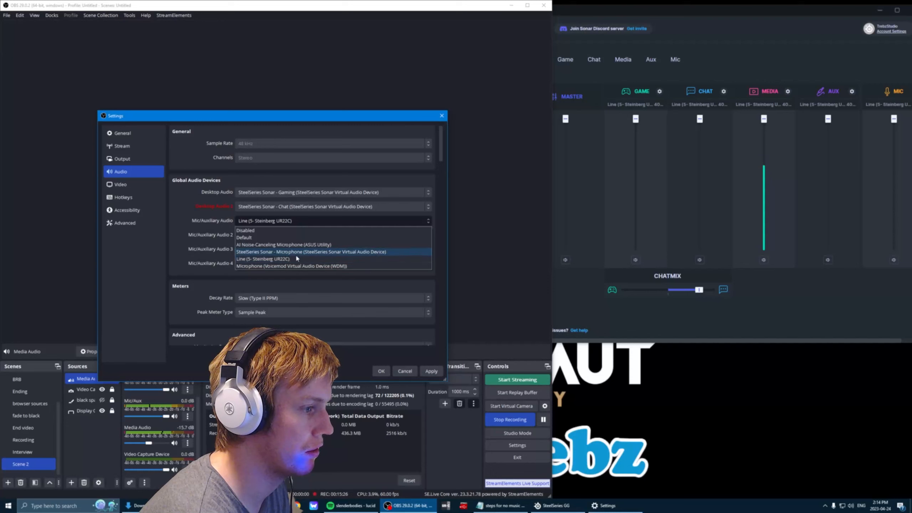
click(193, 217)
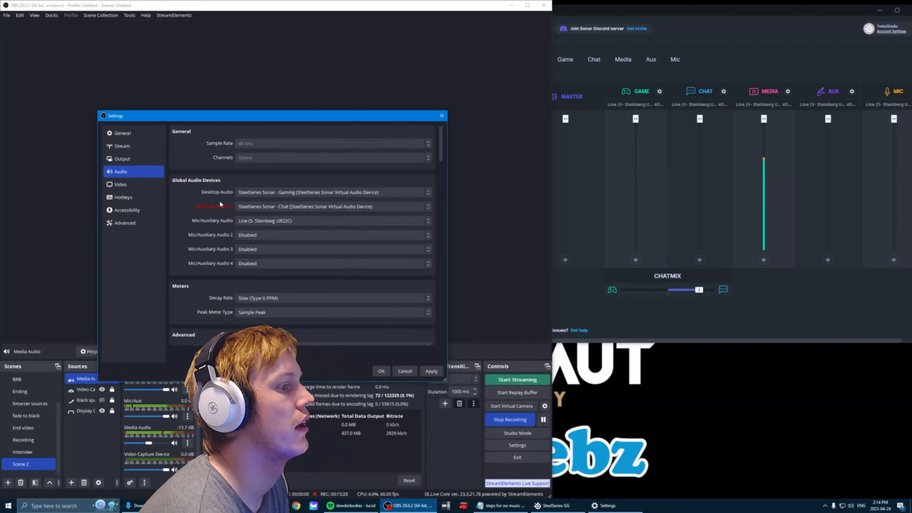
click(431, 371)
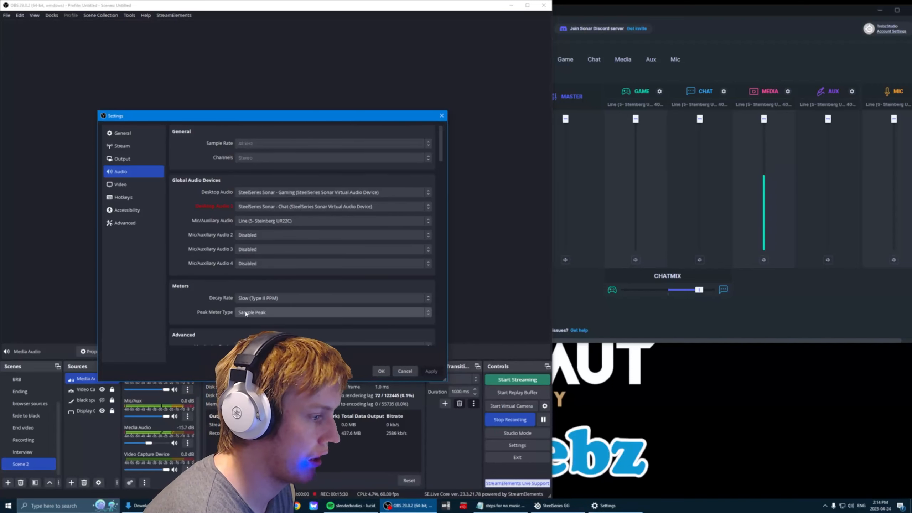
Review the audio track and Twitch VOD track choices in the streaming and recording output settings, and leave without changes.
click(130, 160)
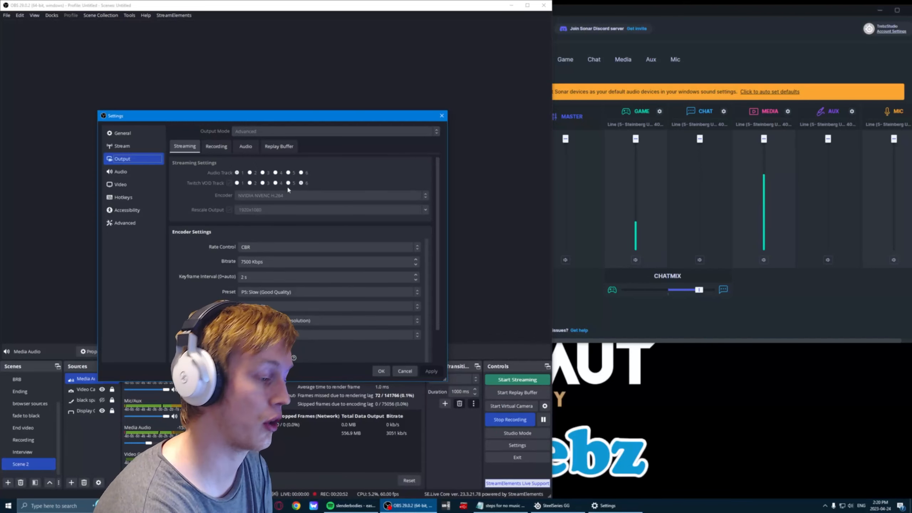
click(217, 146)
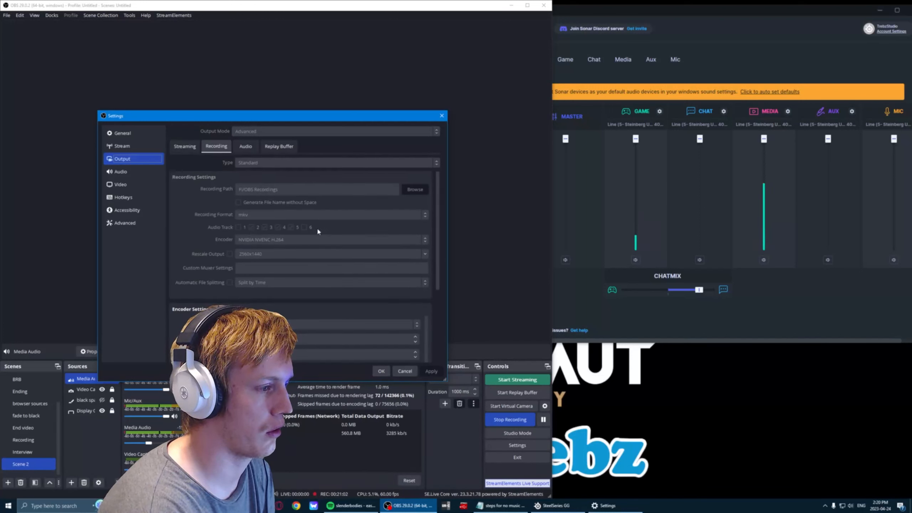
click(184, 146)
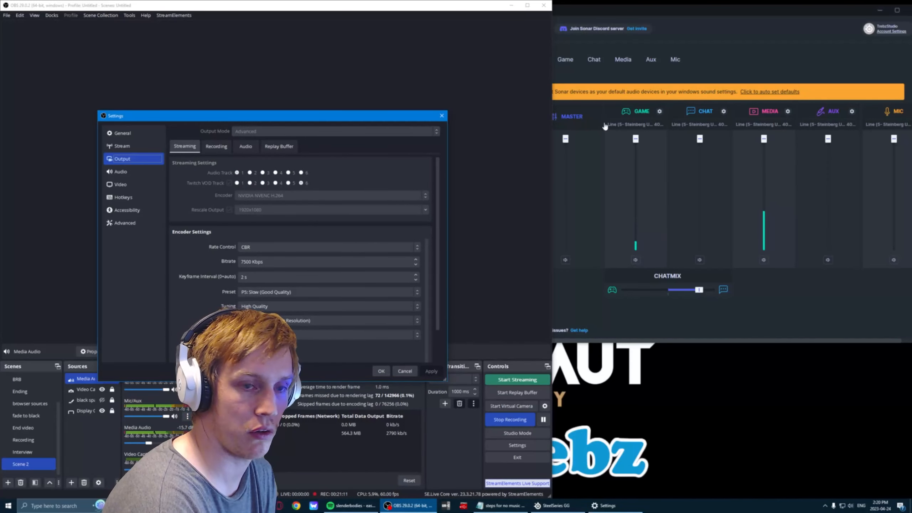
click(408, 372)
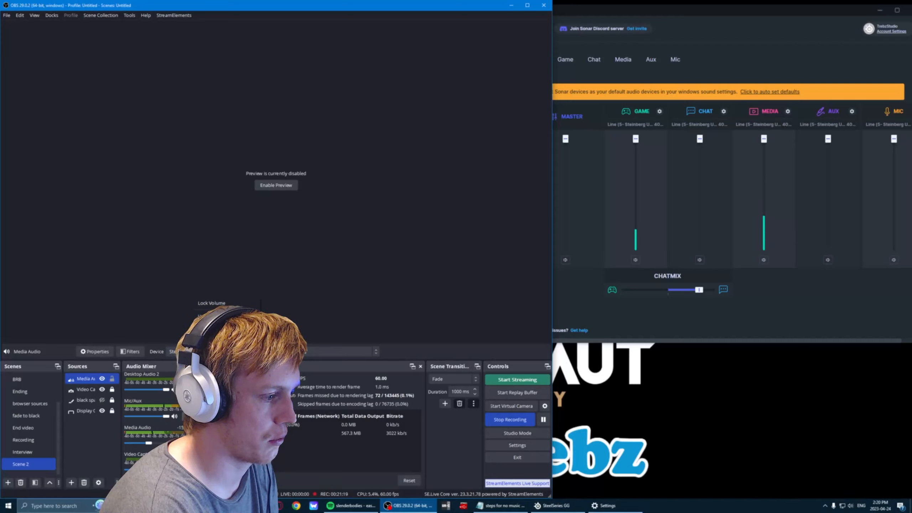
Open the Advanced Audio Properties, widen the window to show all six tracks, and examine each source's track assignments.
click(219, 409)
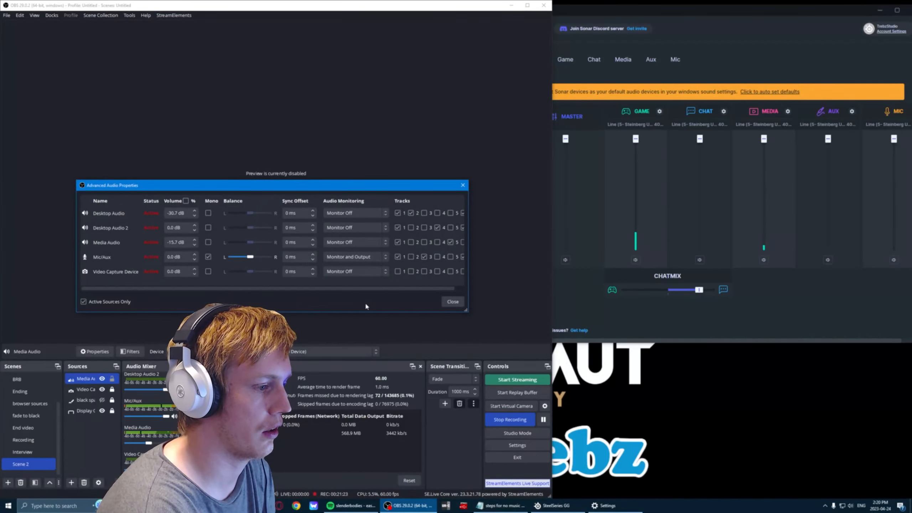
drag(466, 283, 556, 282)
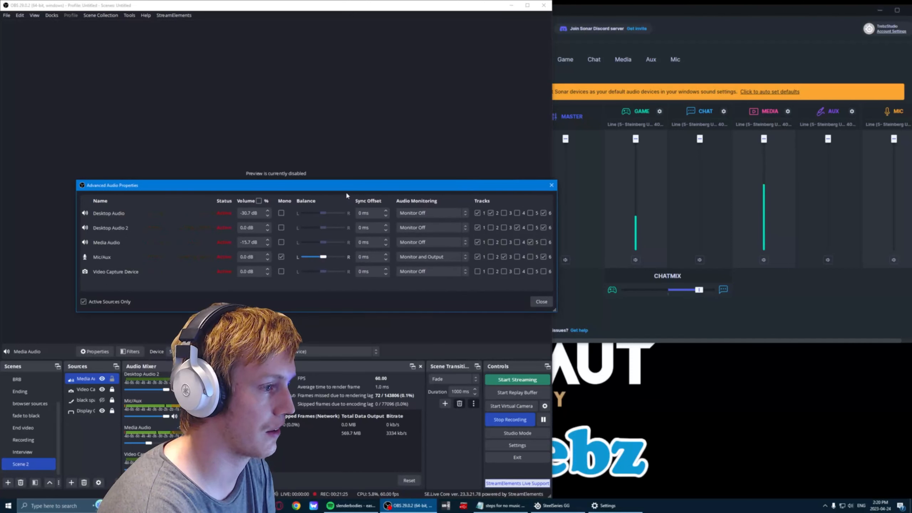
drag(353, 186, 312, 192)
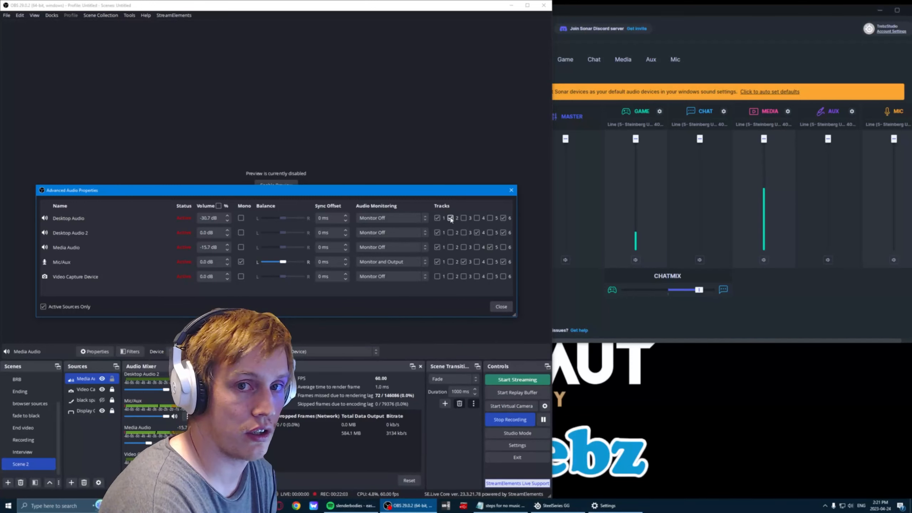
click(463, 261)
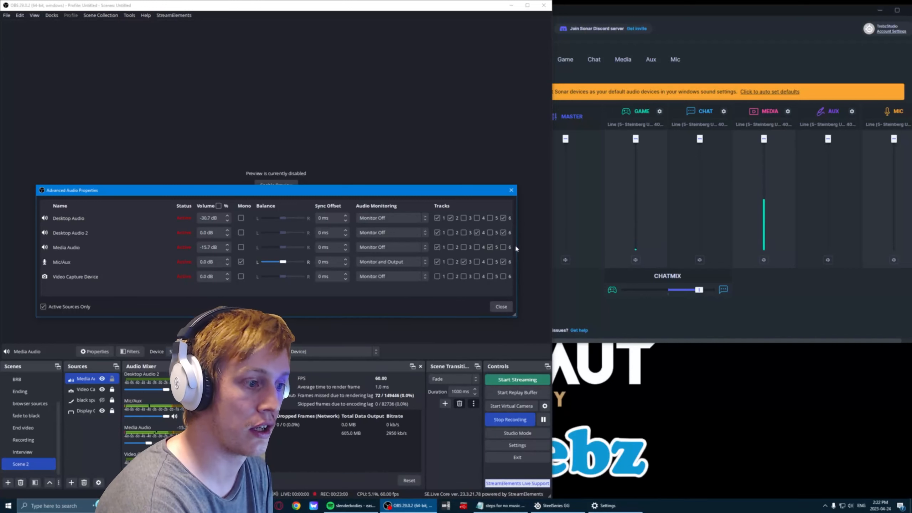
click(491, 248)
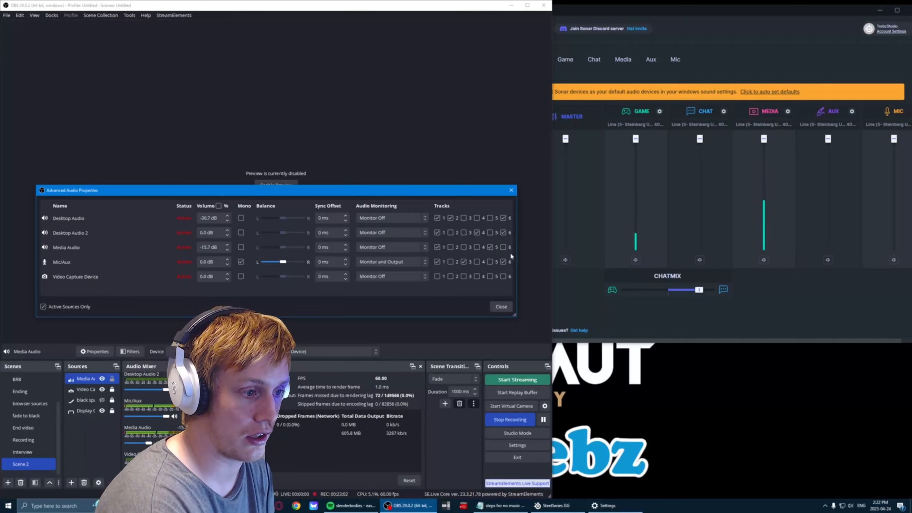
click(490, 247)
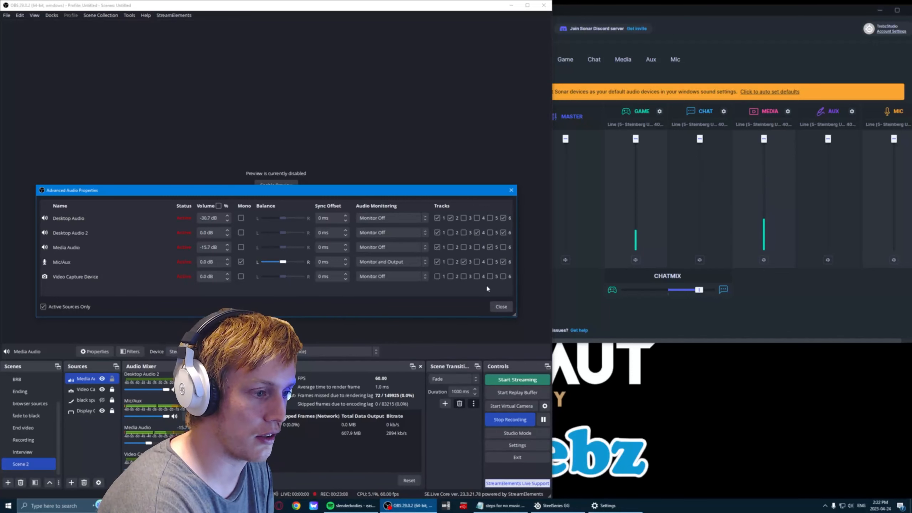
Try assigning Media Audio to track 6, remove the assignment again, and close the Advanced Audio Properties.
click(503, 247)
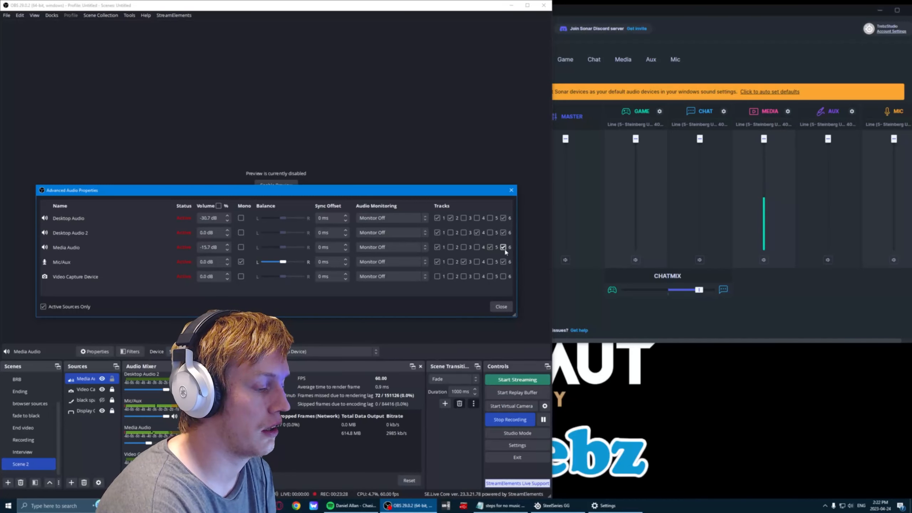
click(503, 248)
click(501, 307)
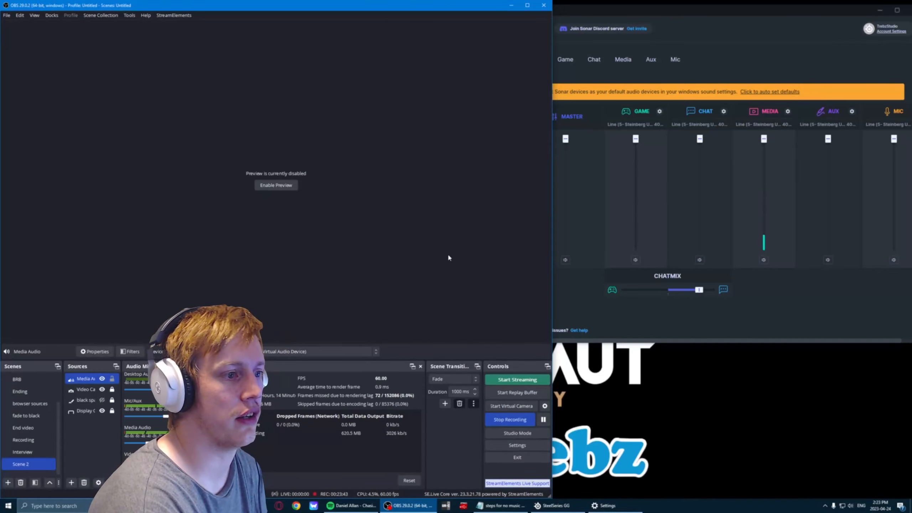
Recheck the streaming audio track and Twitch VOD track in the output settings, and leave without changes.
click(517, 445)
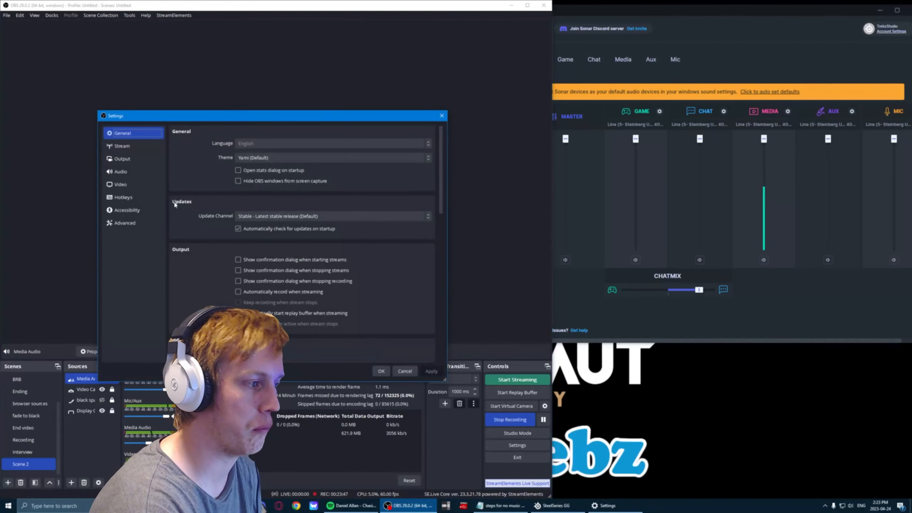
click(147, 172)
click(137, 158)
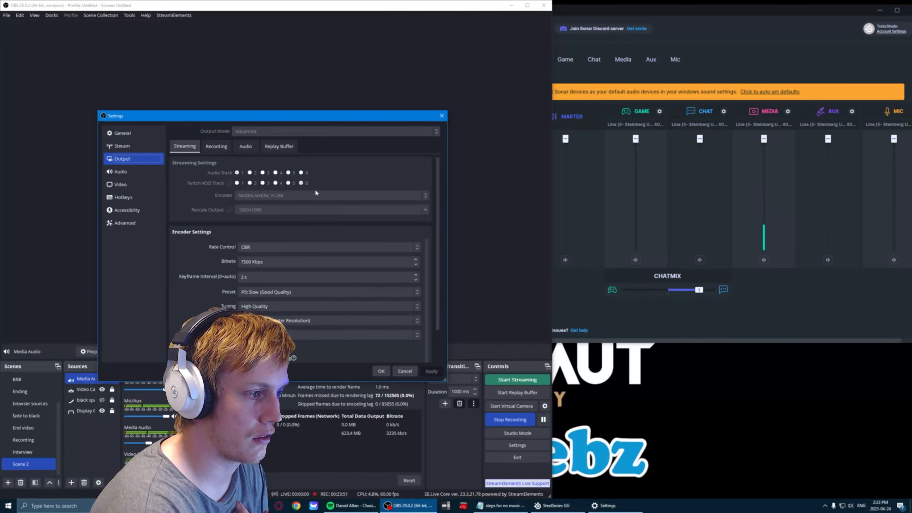
click(403, 374)
In SteelSeries GG, auto-set the Sonar devices as Windows defaults and check the current Windows playback device.
click(699, 82)
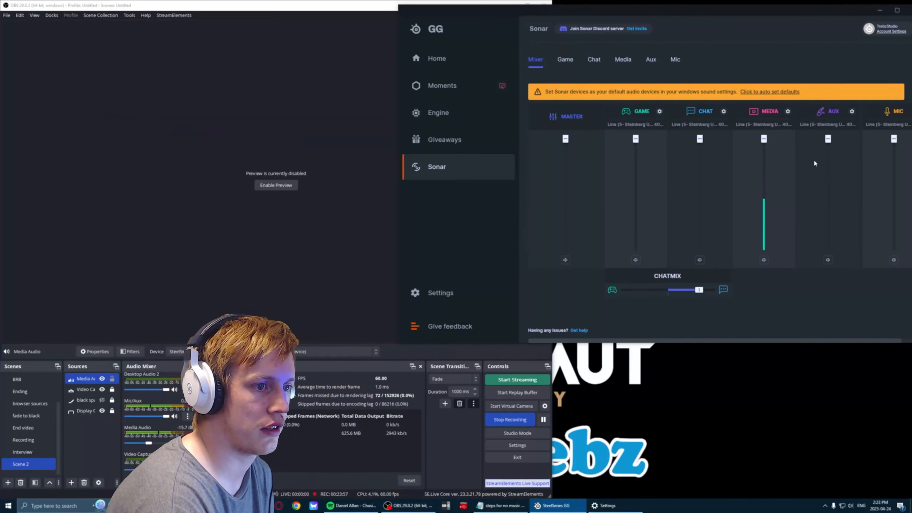
click(851, 506)
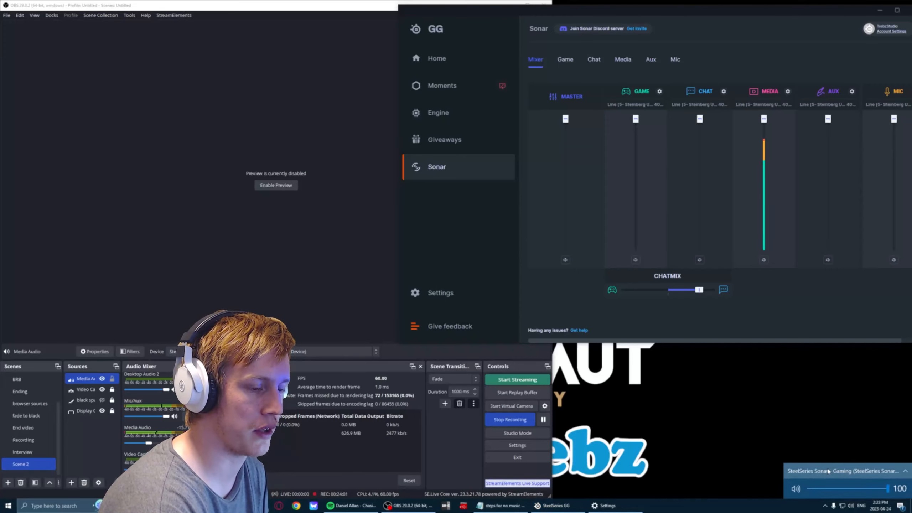
click(669, 218)
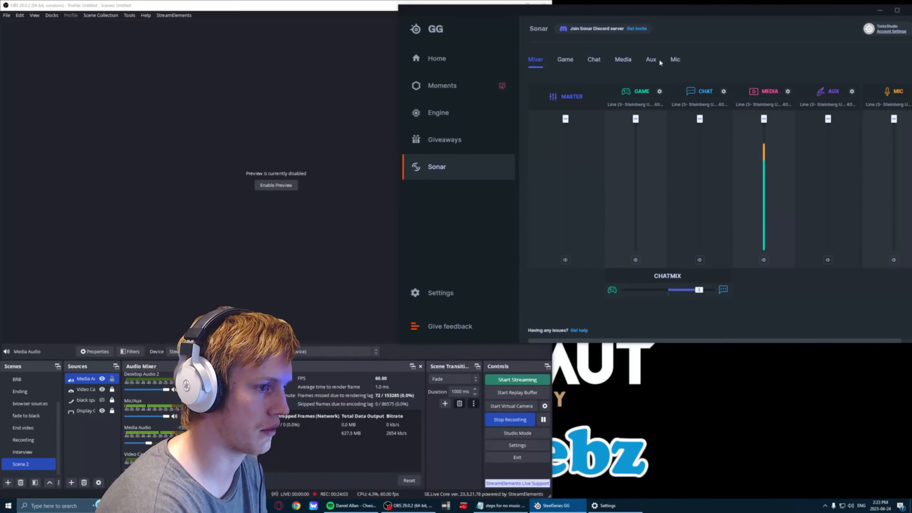
click(851, 505)
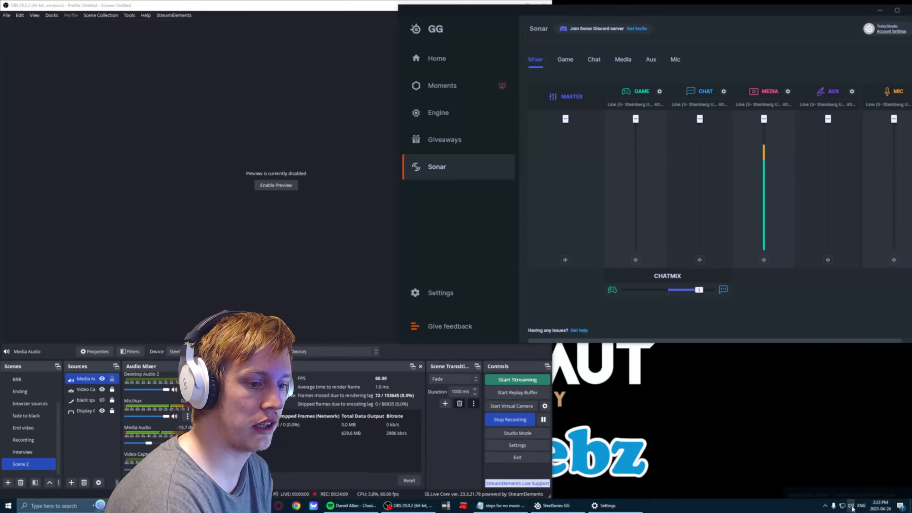
click(740, 63)
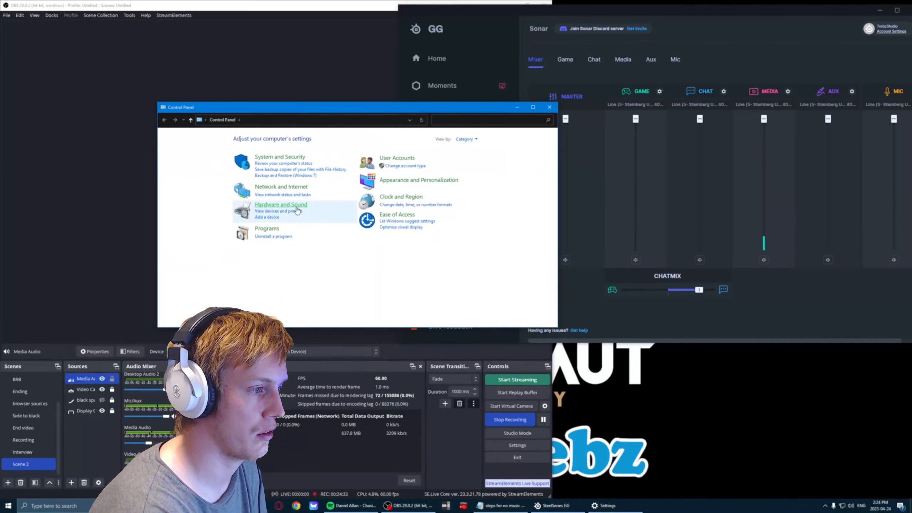
Open the Windows sound playback devices, examine which Sonar devices are set as default and default communications device, and close the Control Panel.
click(296, 207)
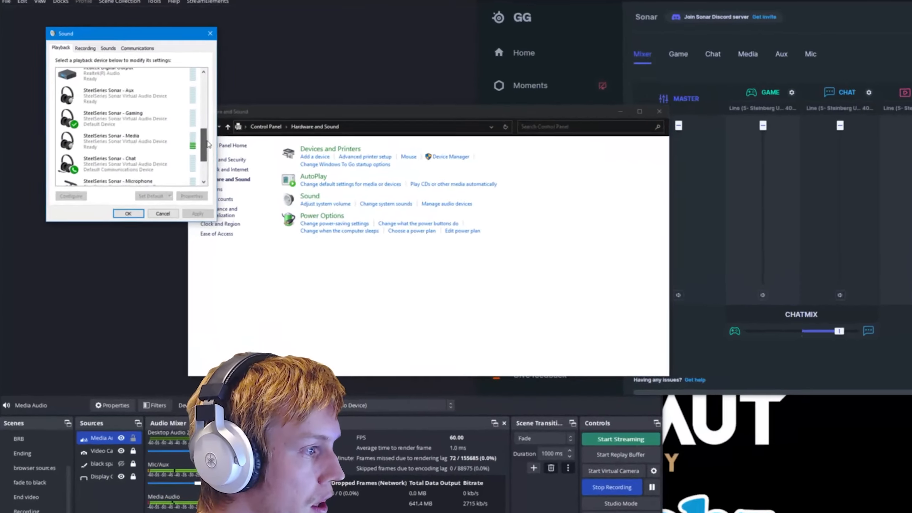
drag(207, 143, 207, 148)
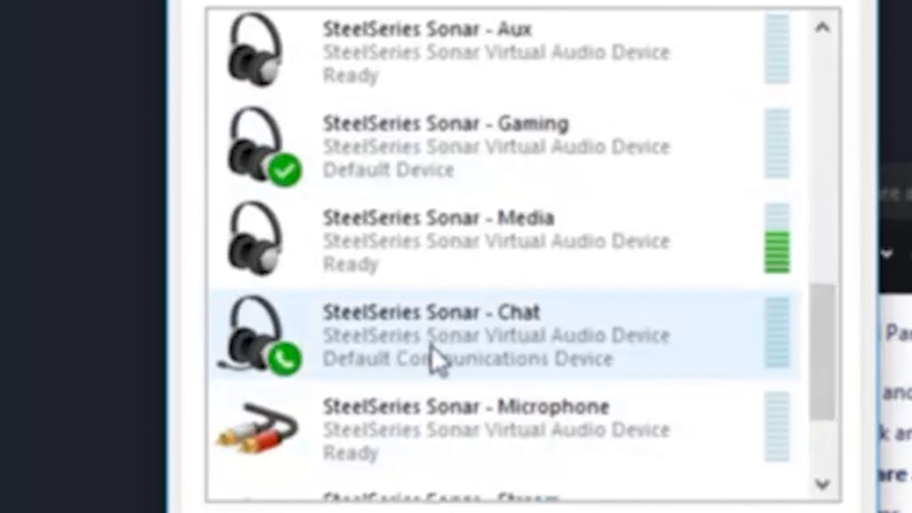
click(430, 344)
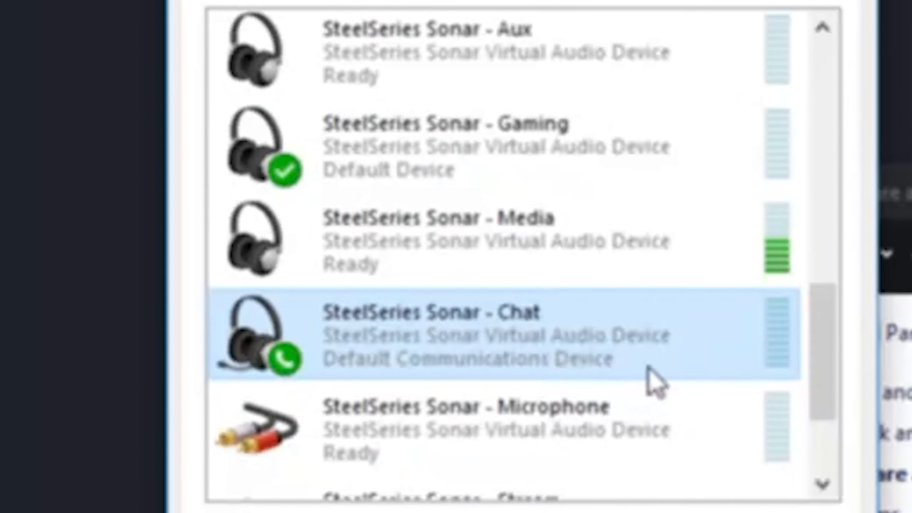
click(562, 138)
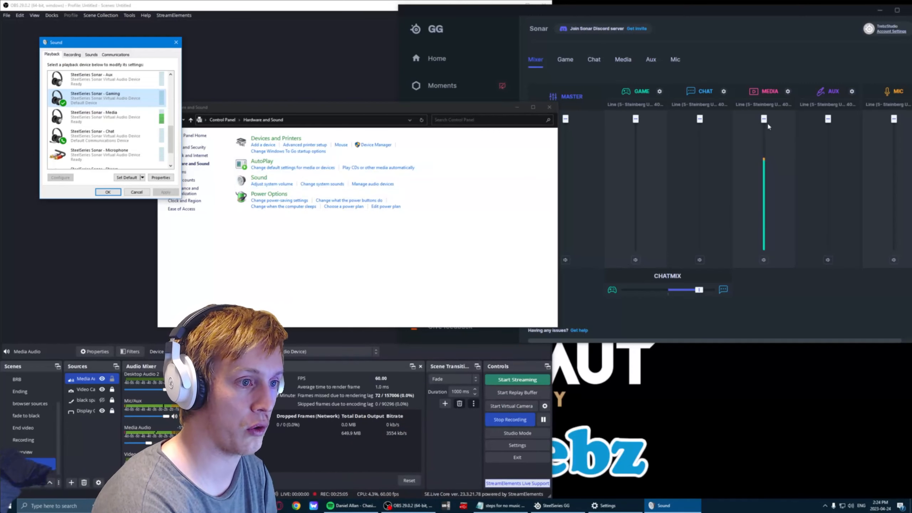
click(550, 107)
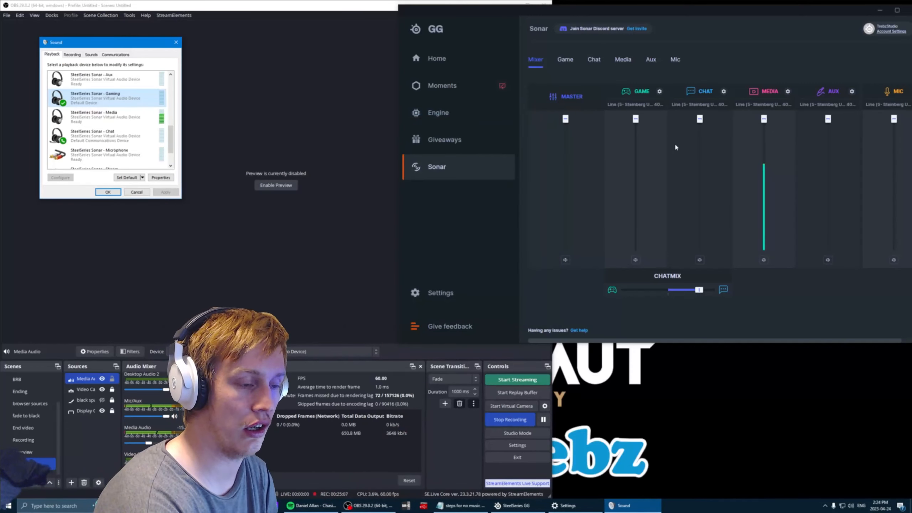
Center the Sonar ChatMix balance between game and chat, and review the per-app output devices in the Windows app volume preferences.
click(697, 291)
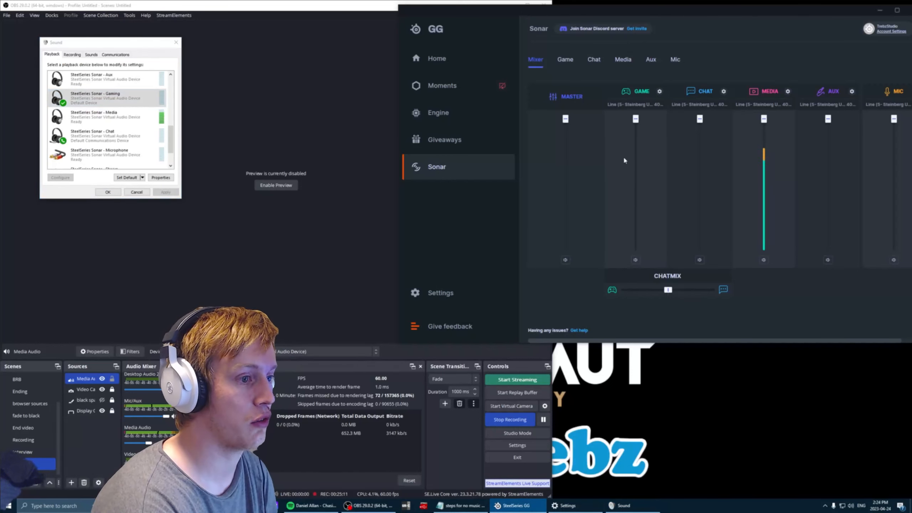
click(117, 104)
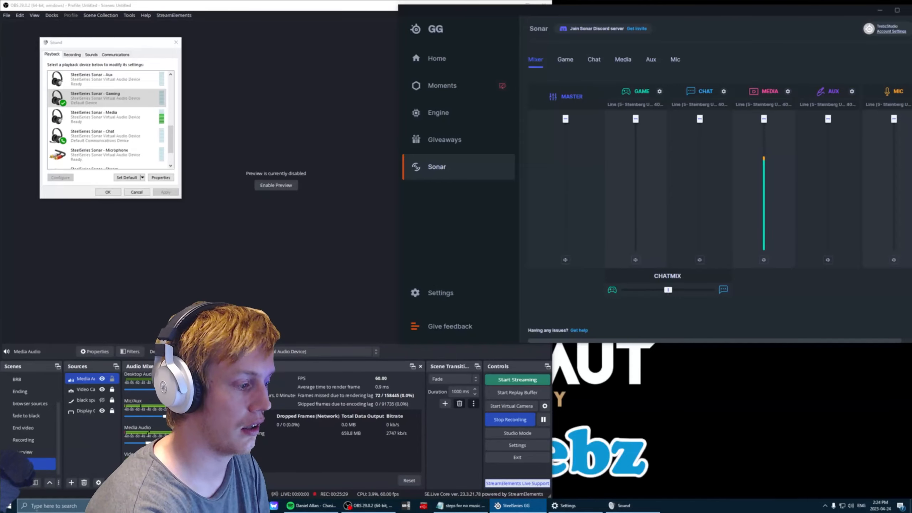
click(566, 506)
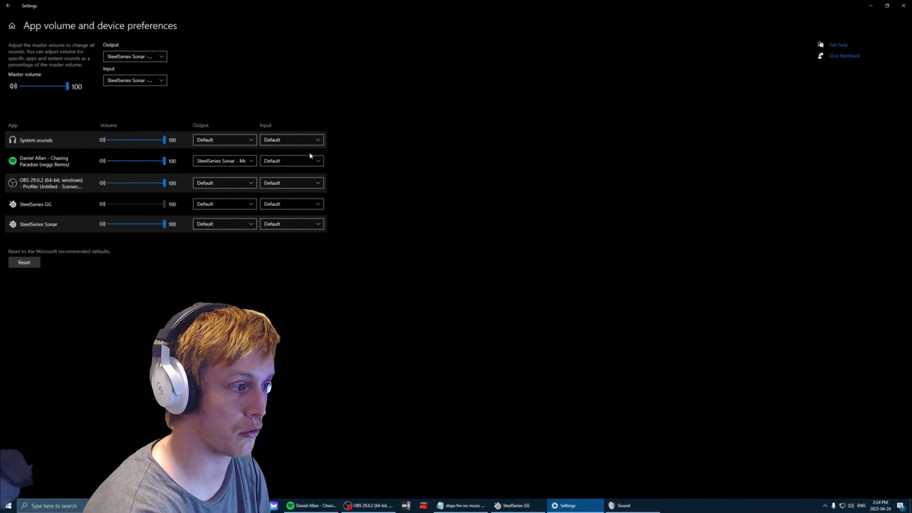
click(903, 5)
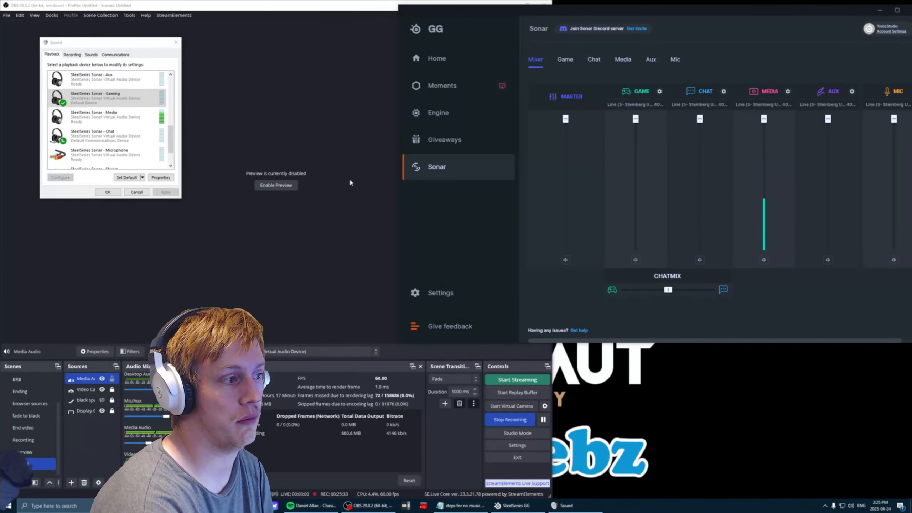
Check the current Windows playback device and the playback device settings of Sonar's Game channel.
click(851, 505)
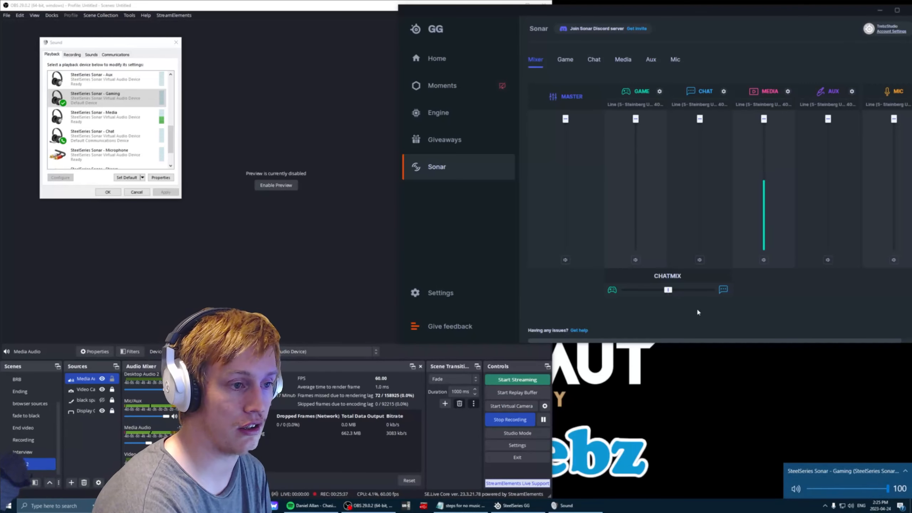
click(748, 67)
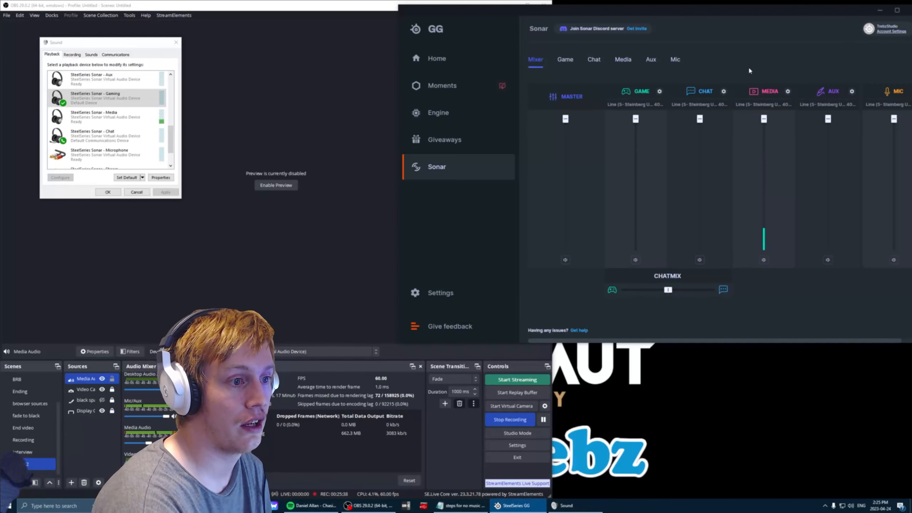
click(632, 105)
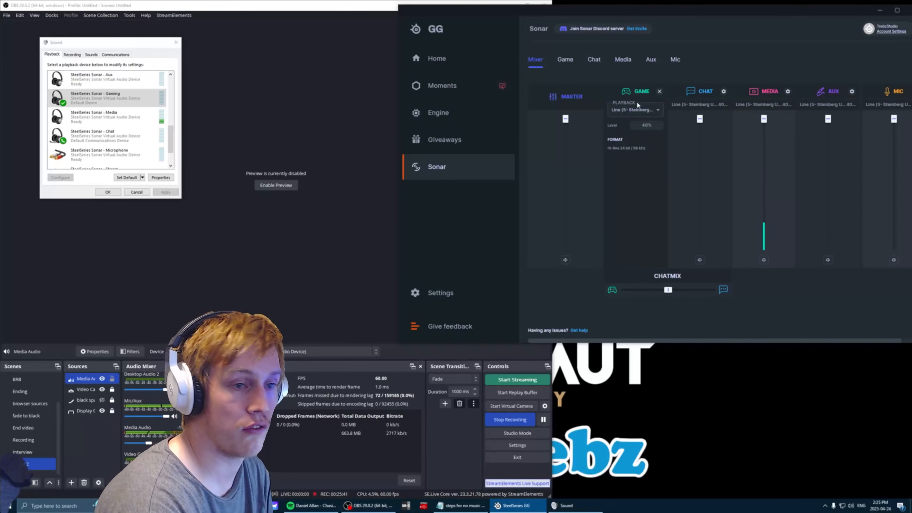
click(763, 52)
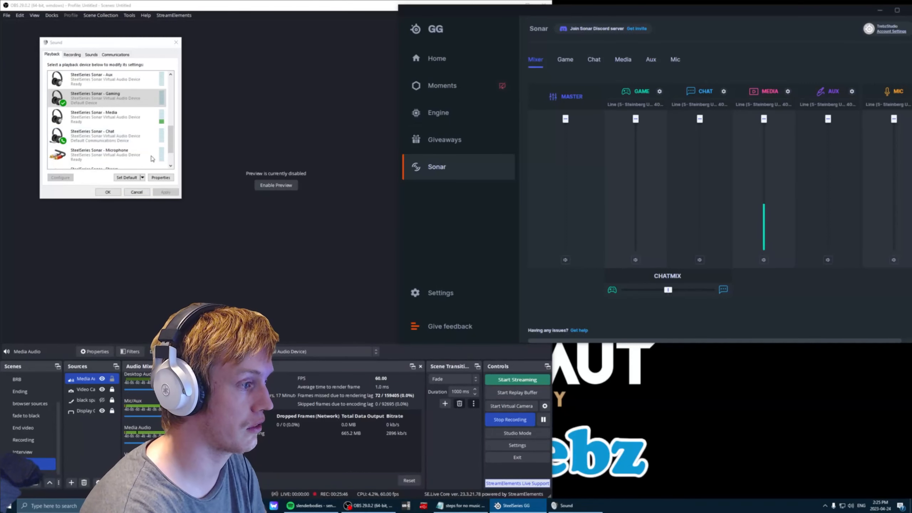
Dismiss the Sound dialog and minimize SteelSeries GG, and in OBS hide the Media Audio source and show it again.
click(141, 192)
click(880, 11)
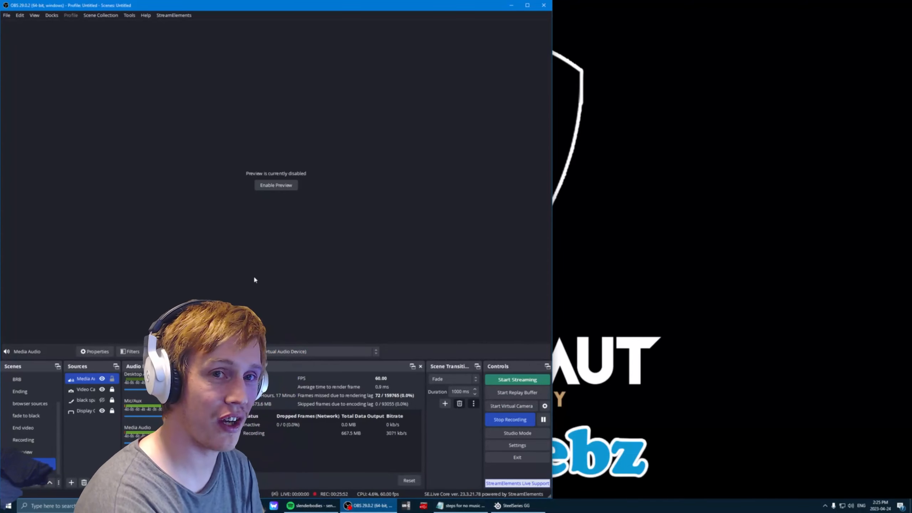
click(102, 379)
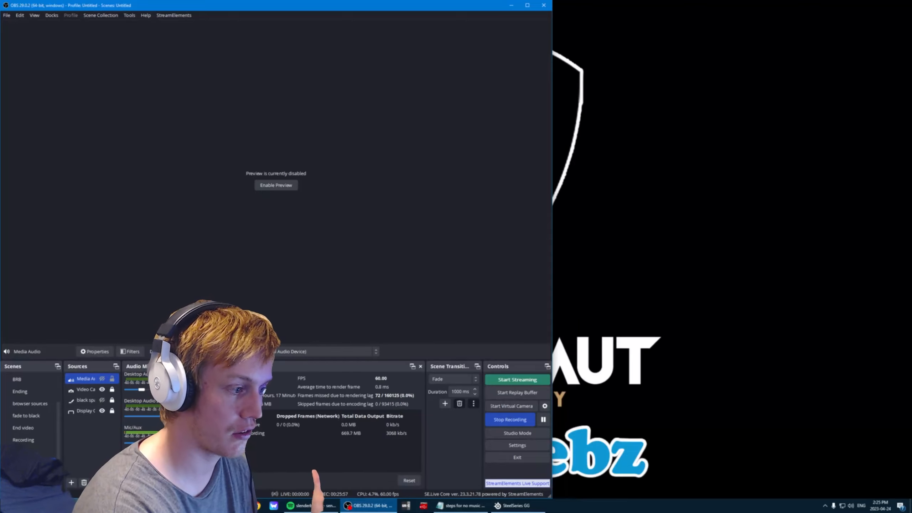
click(101, 379)
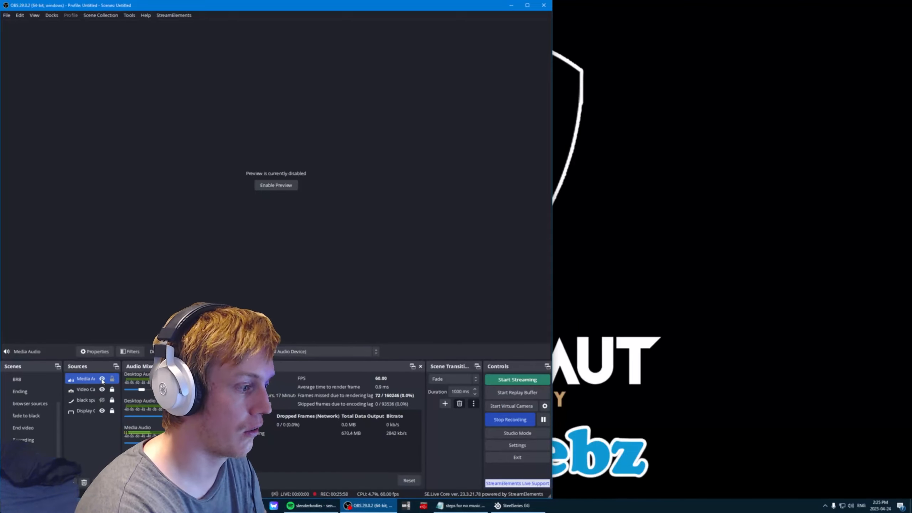